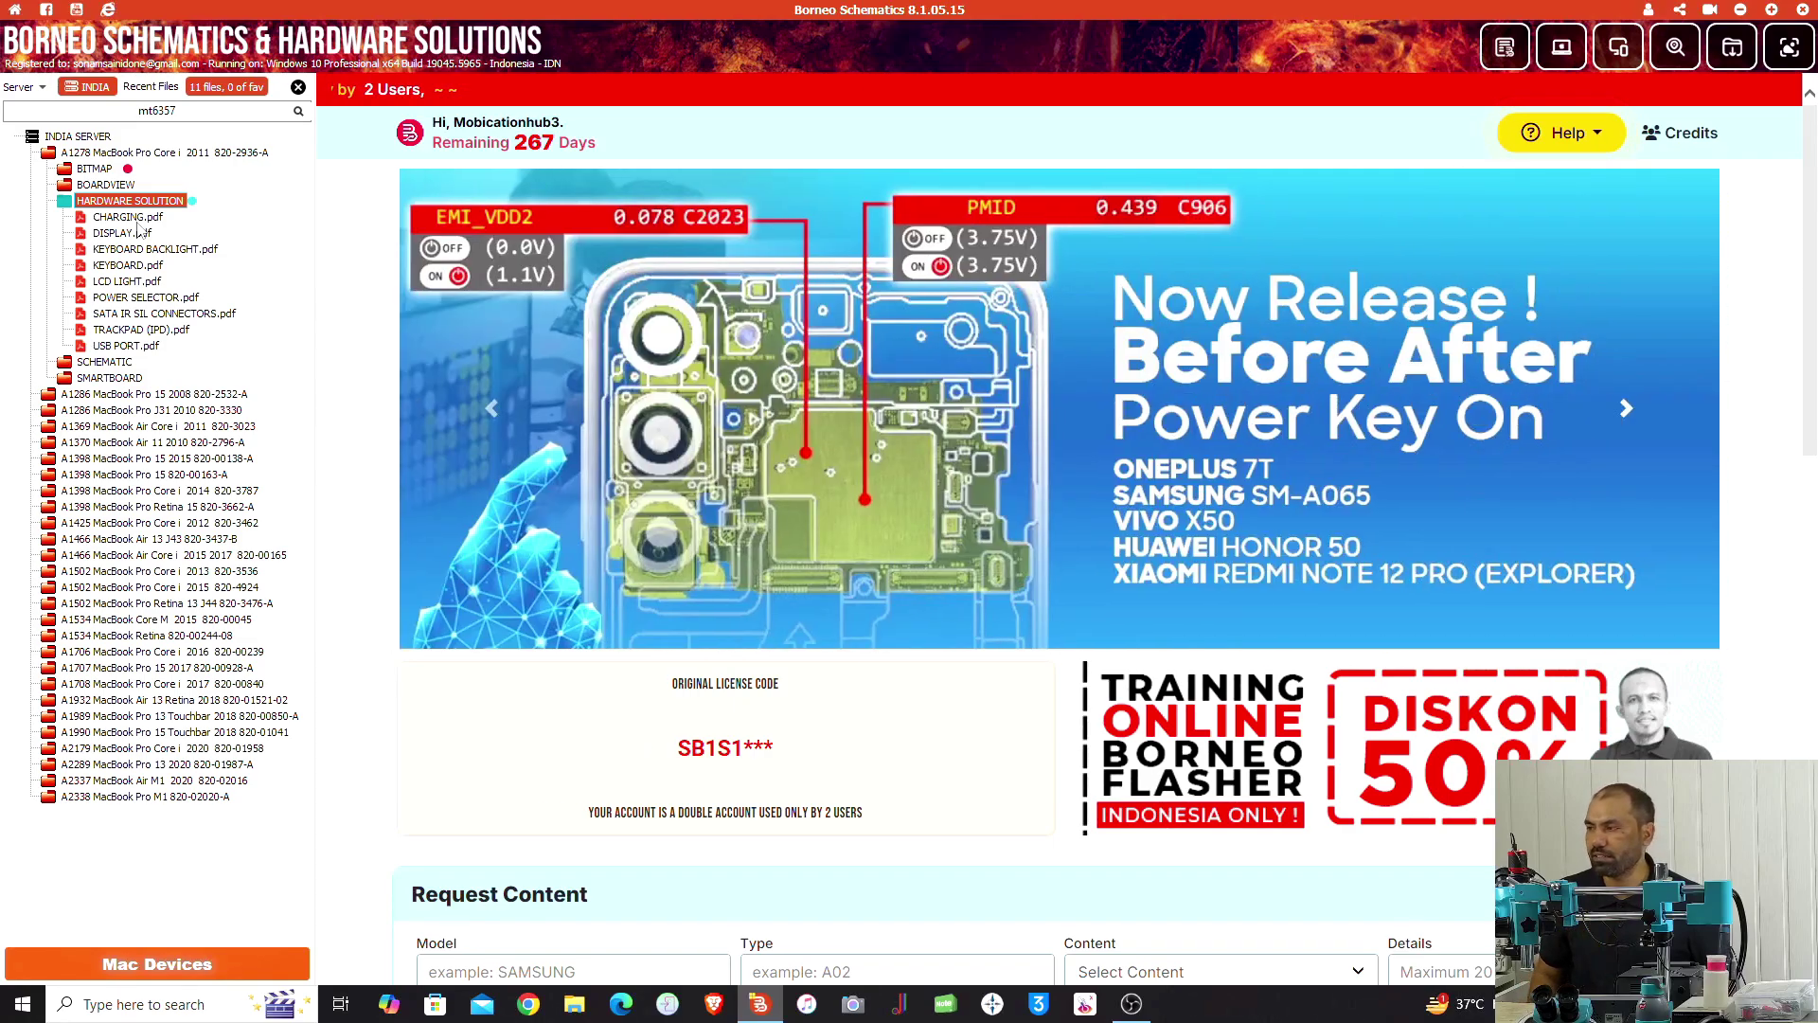
double_click(138, 221)
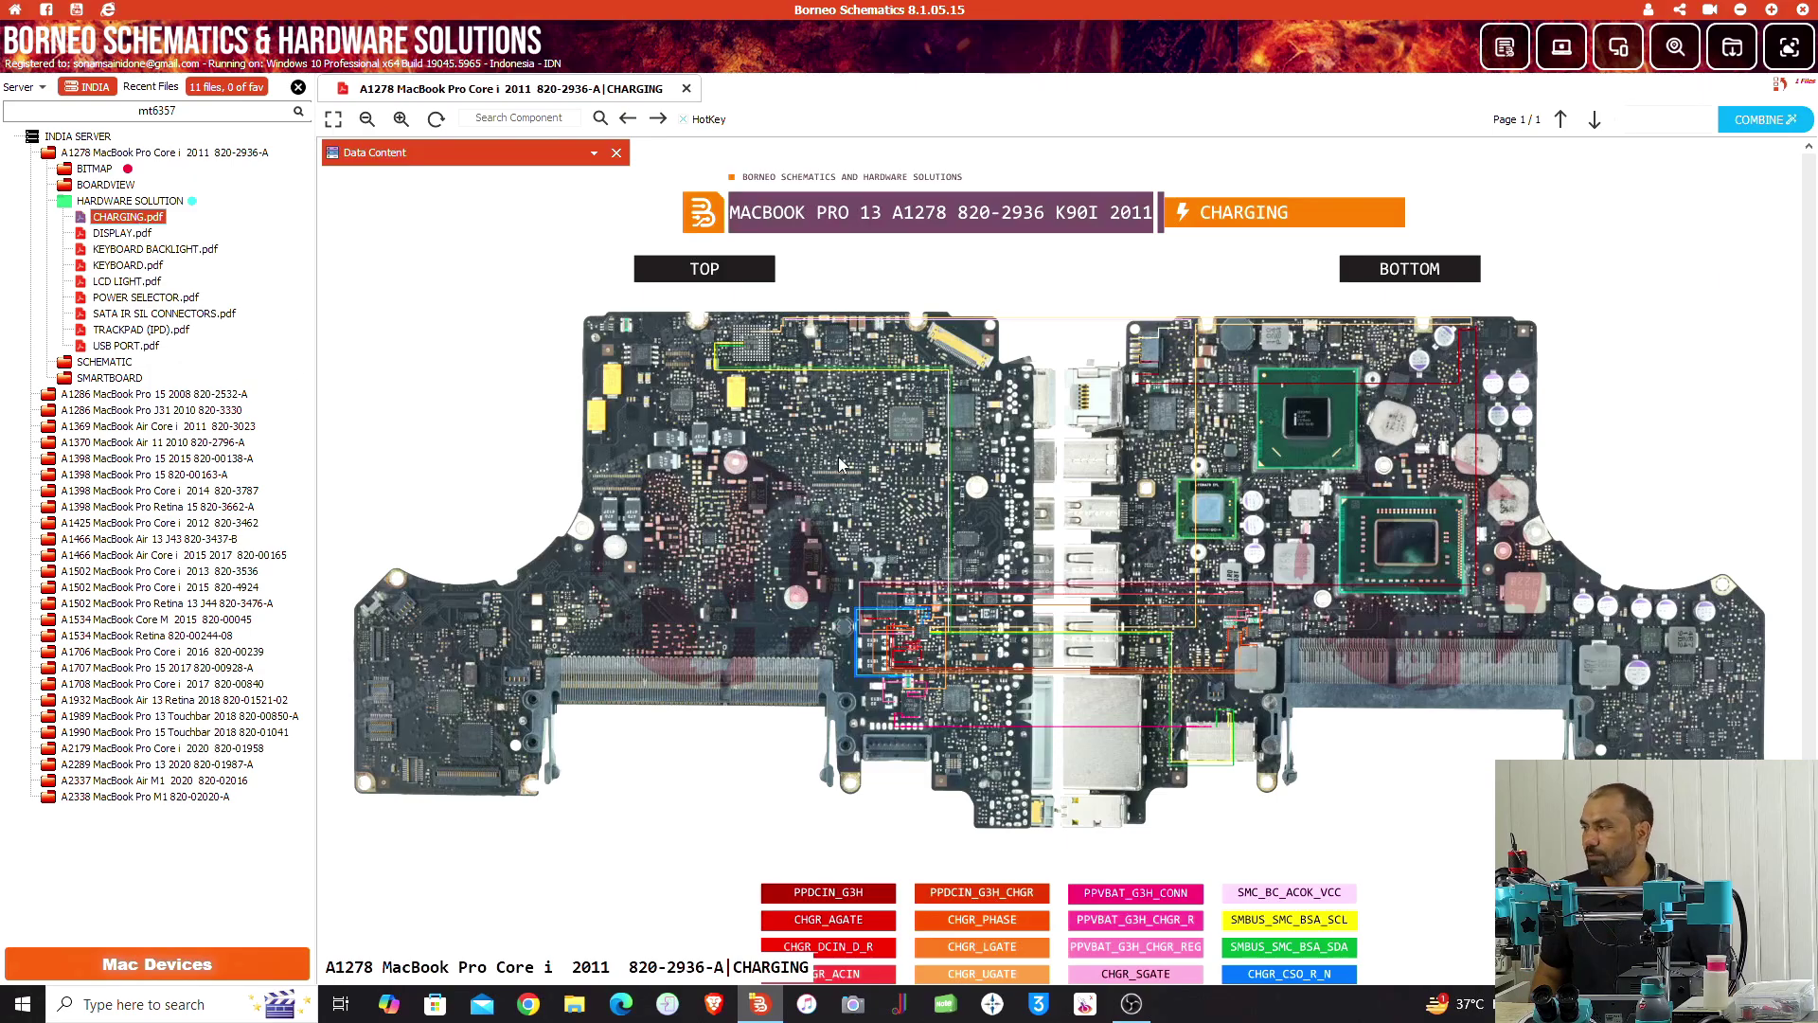
click(823, 744)
scroll(824, 743, down, 2)
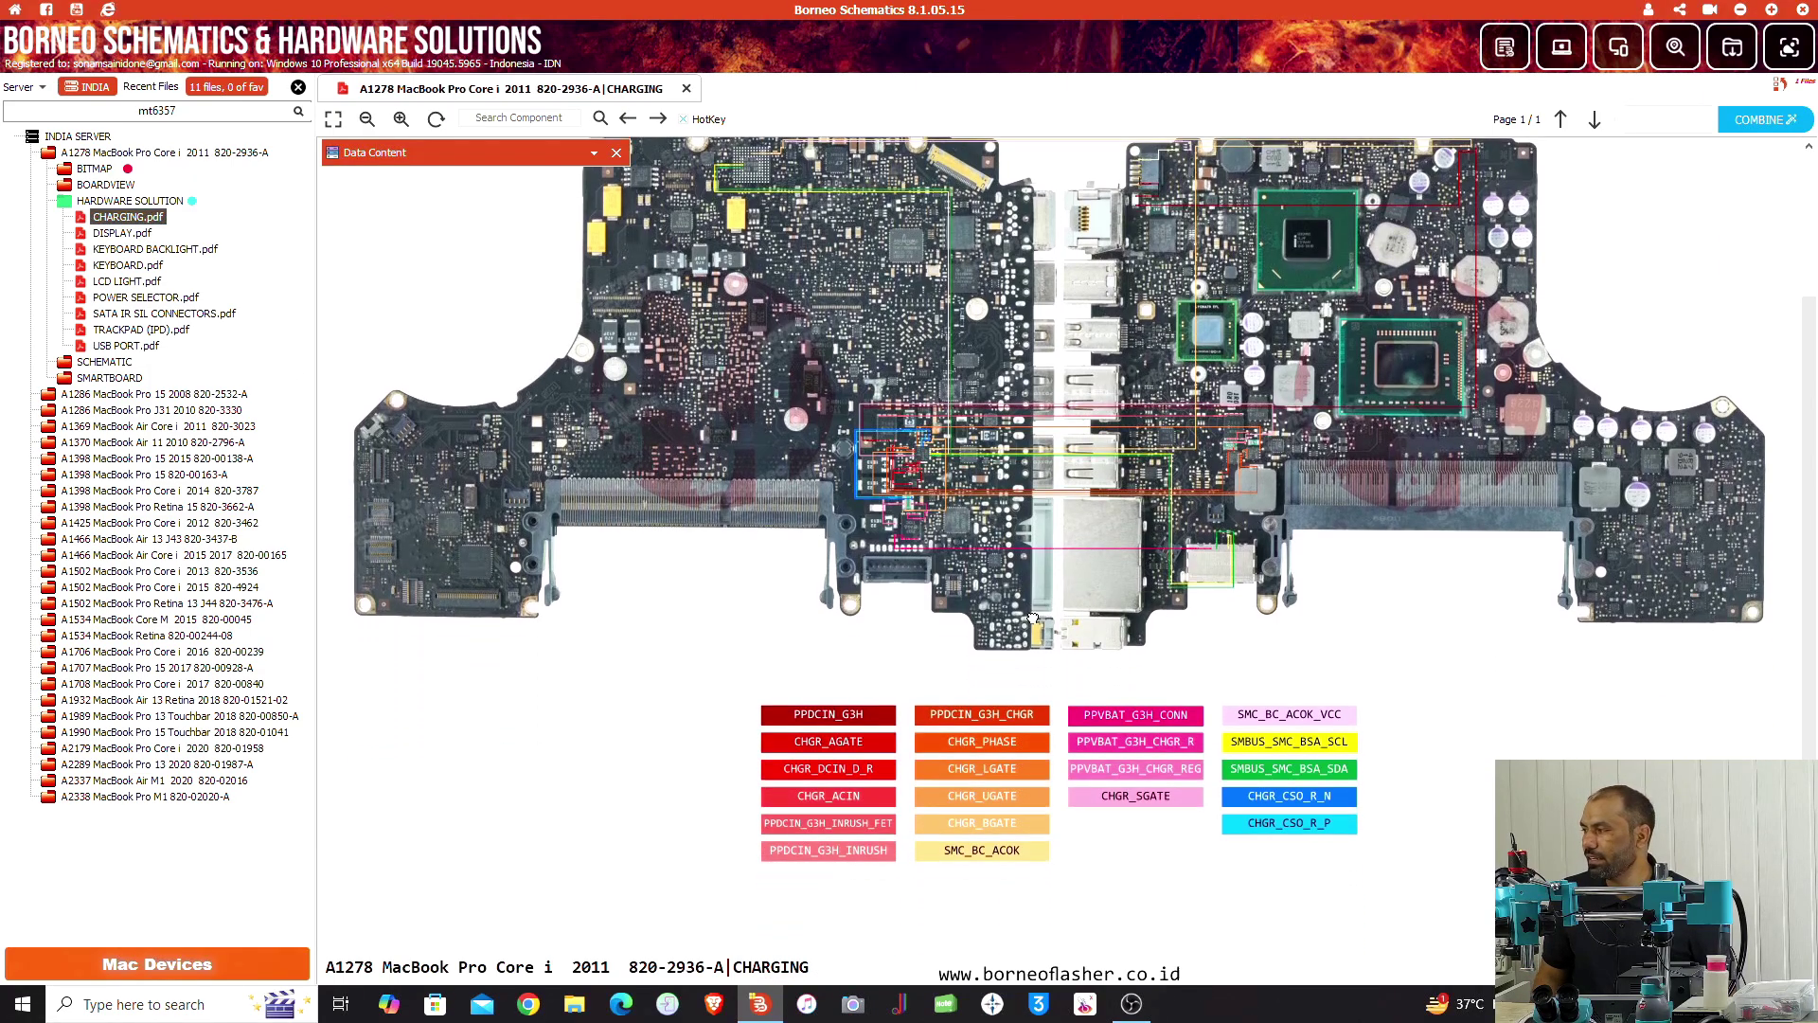
ctrl+scroll(1270, 537, up, 5)
ctrl+scroll(1023, 478, up, 3)
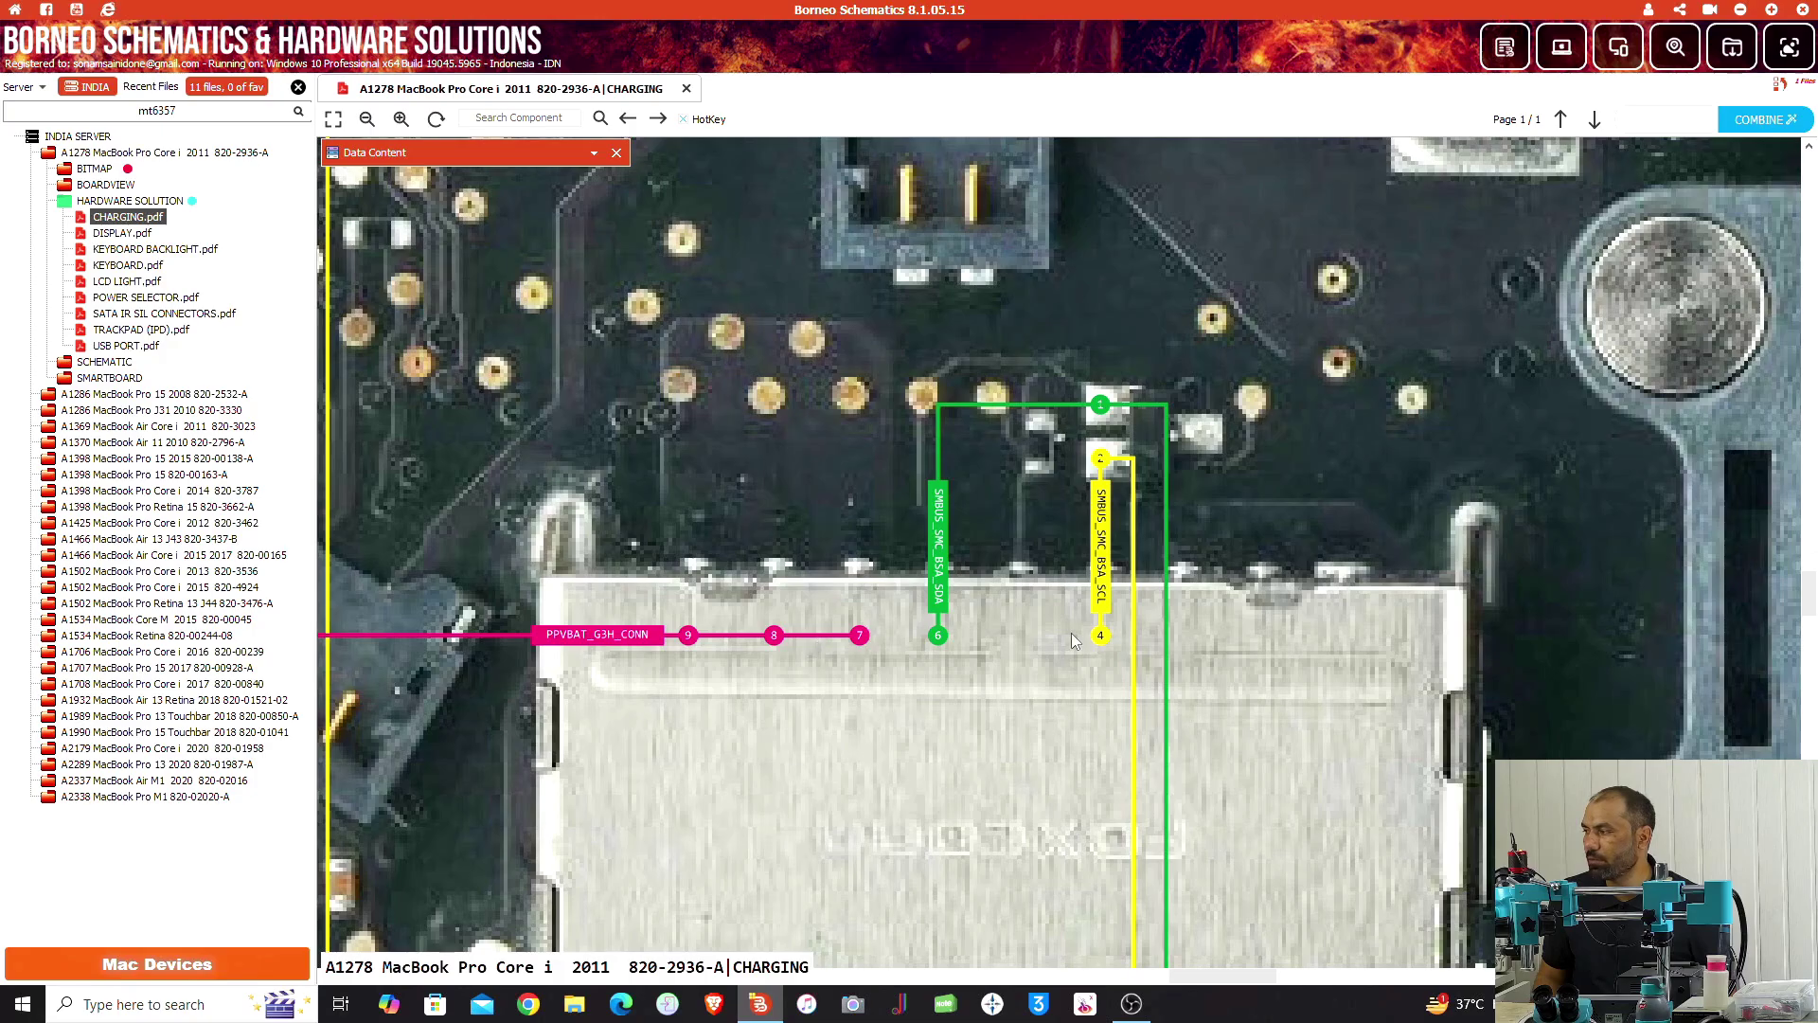
ctrl+scroll(1071, 633, down, 1)
ctrl+scroll(1002, 685, down, 2)
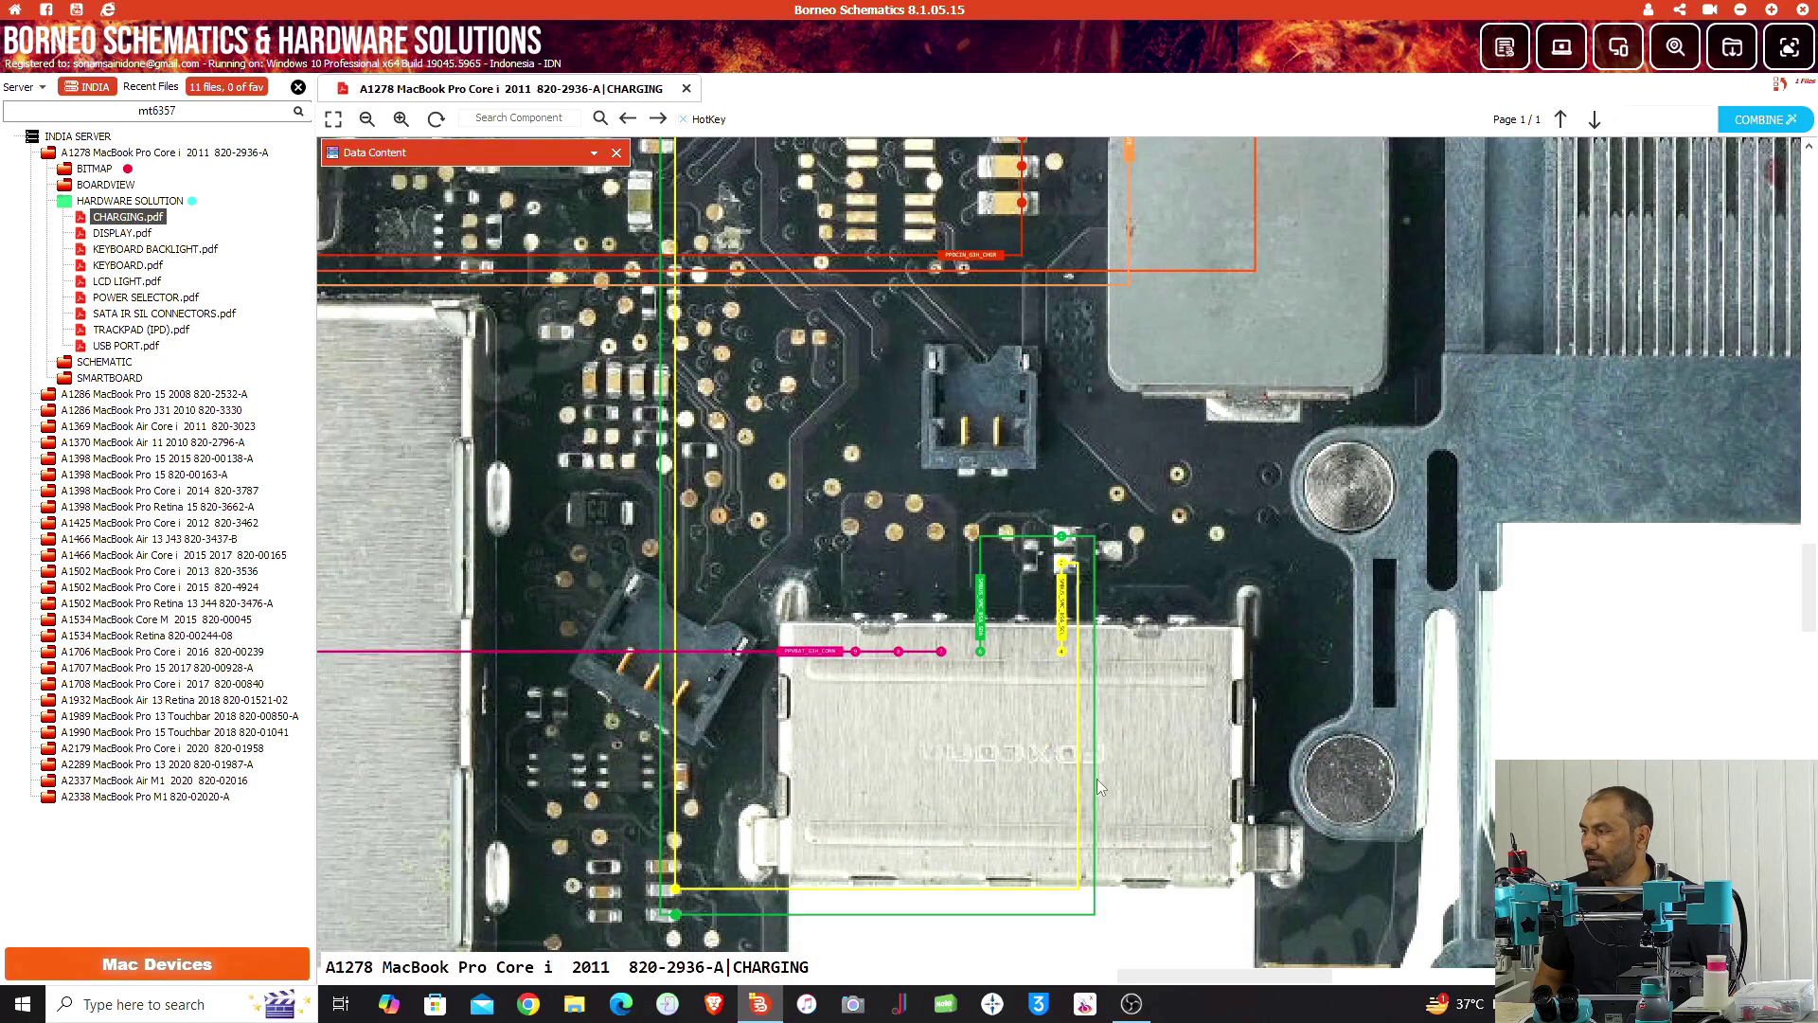
ctrl+scroll(1038, 714, down, 3)
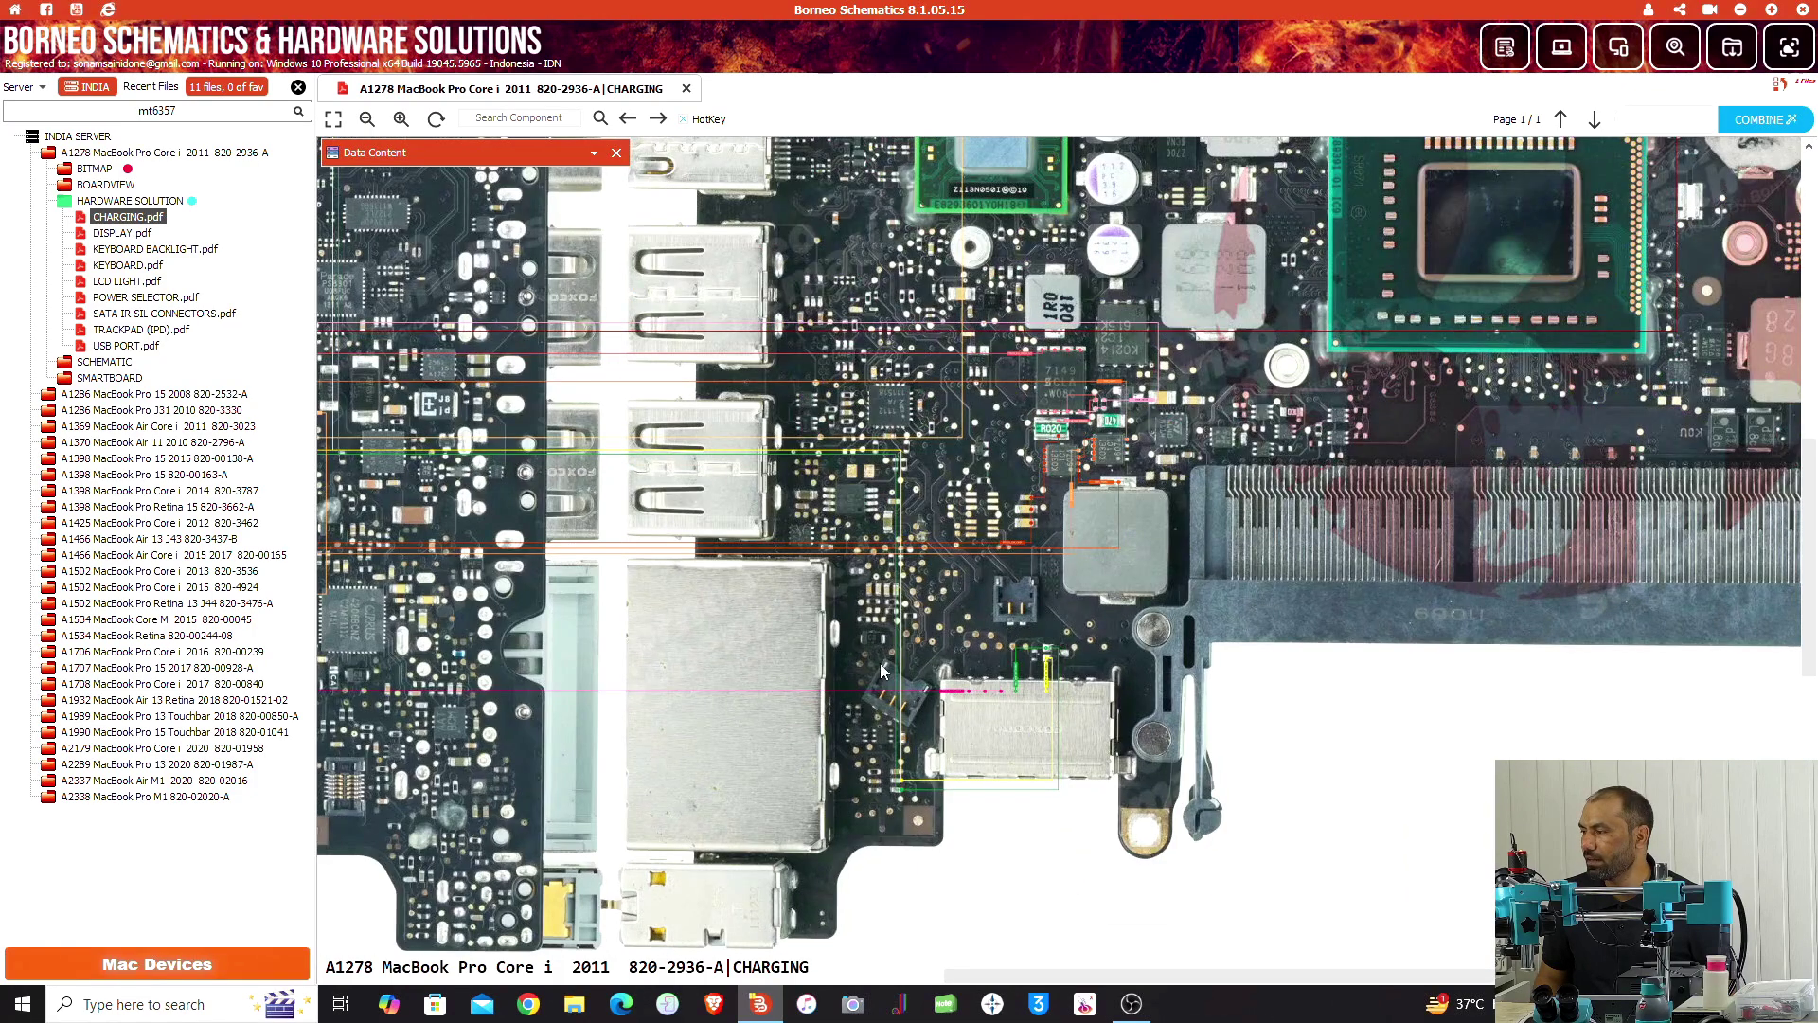
Examine the charging circuit on the board's top side, from the charger chip down to the PPVBAT_G3H_CONN line.
drag(883, 670, 1185, 405)
drag(1369, 388, 1399, 577)
drag(550, 396, 784, 588)
ctrl+scroll(784, 587, up, 3)
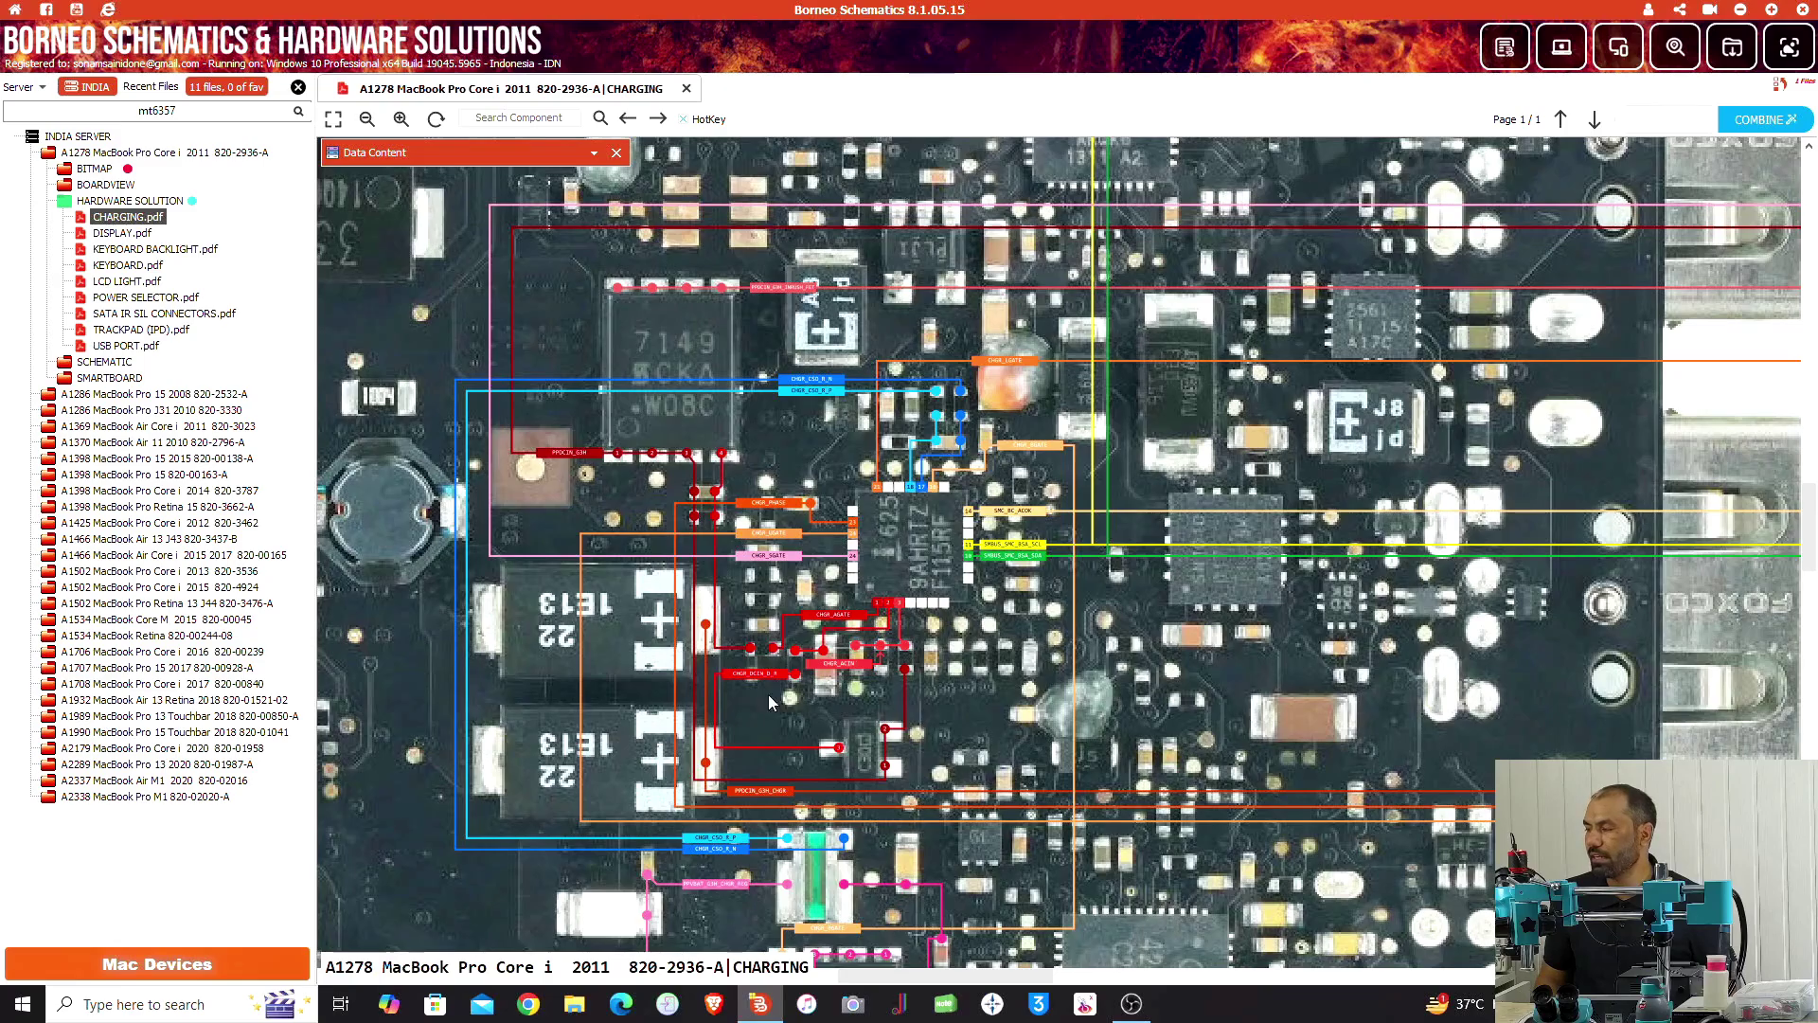
drag(722, 733, 758, 492)
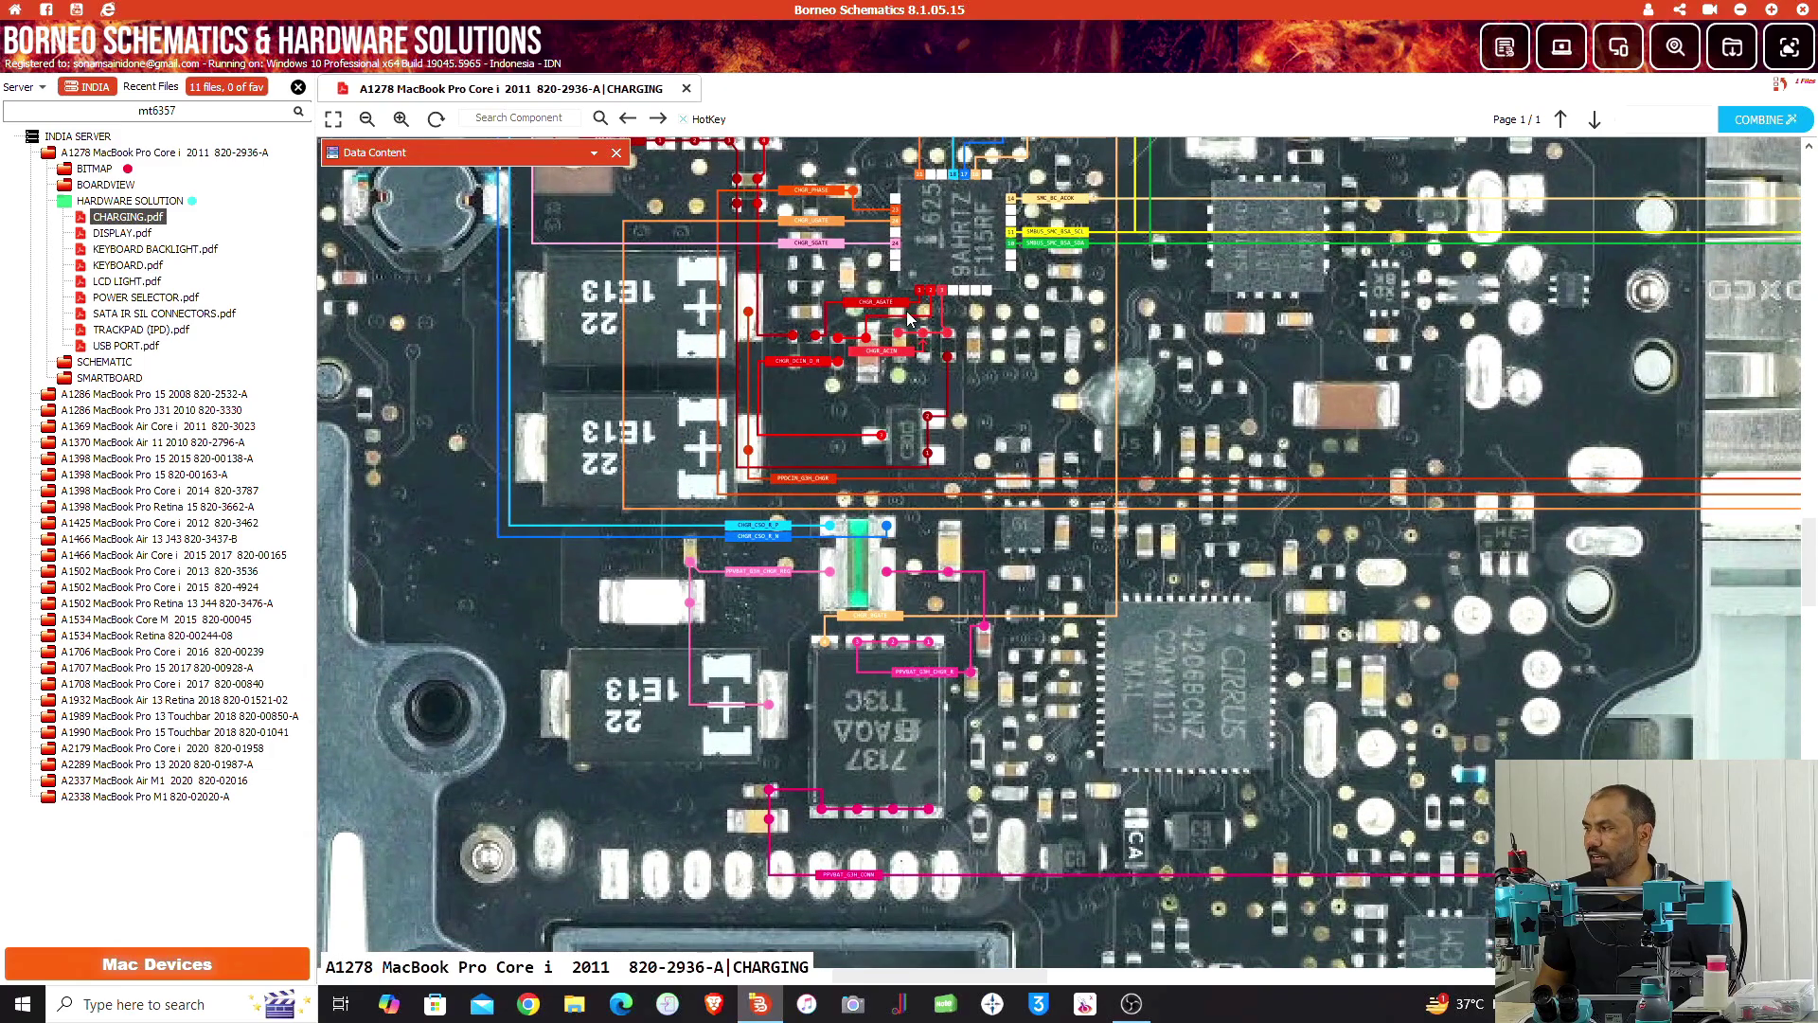
Examine the CHGR_AGATE, CHGR_ACIN and CHGR_DCIN_D_R lines at the charger chip and trace back to PPDCIN_G3H.
scroll(906, 311, up, 5)
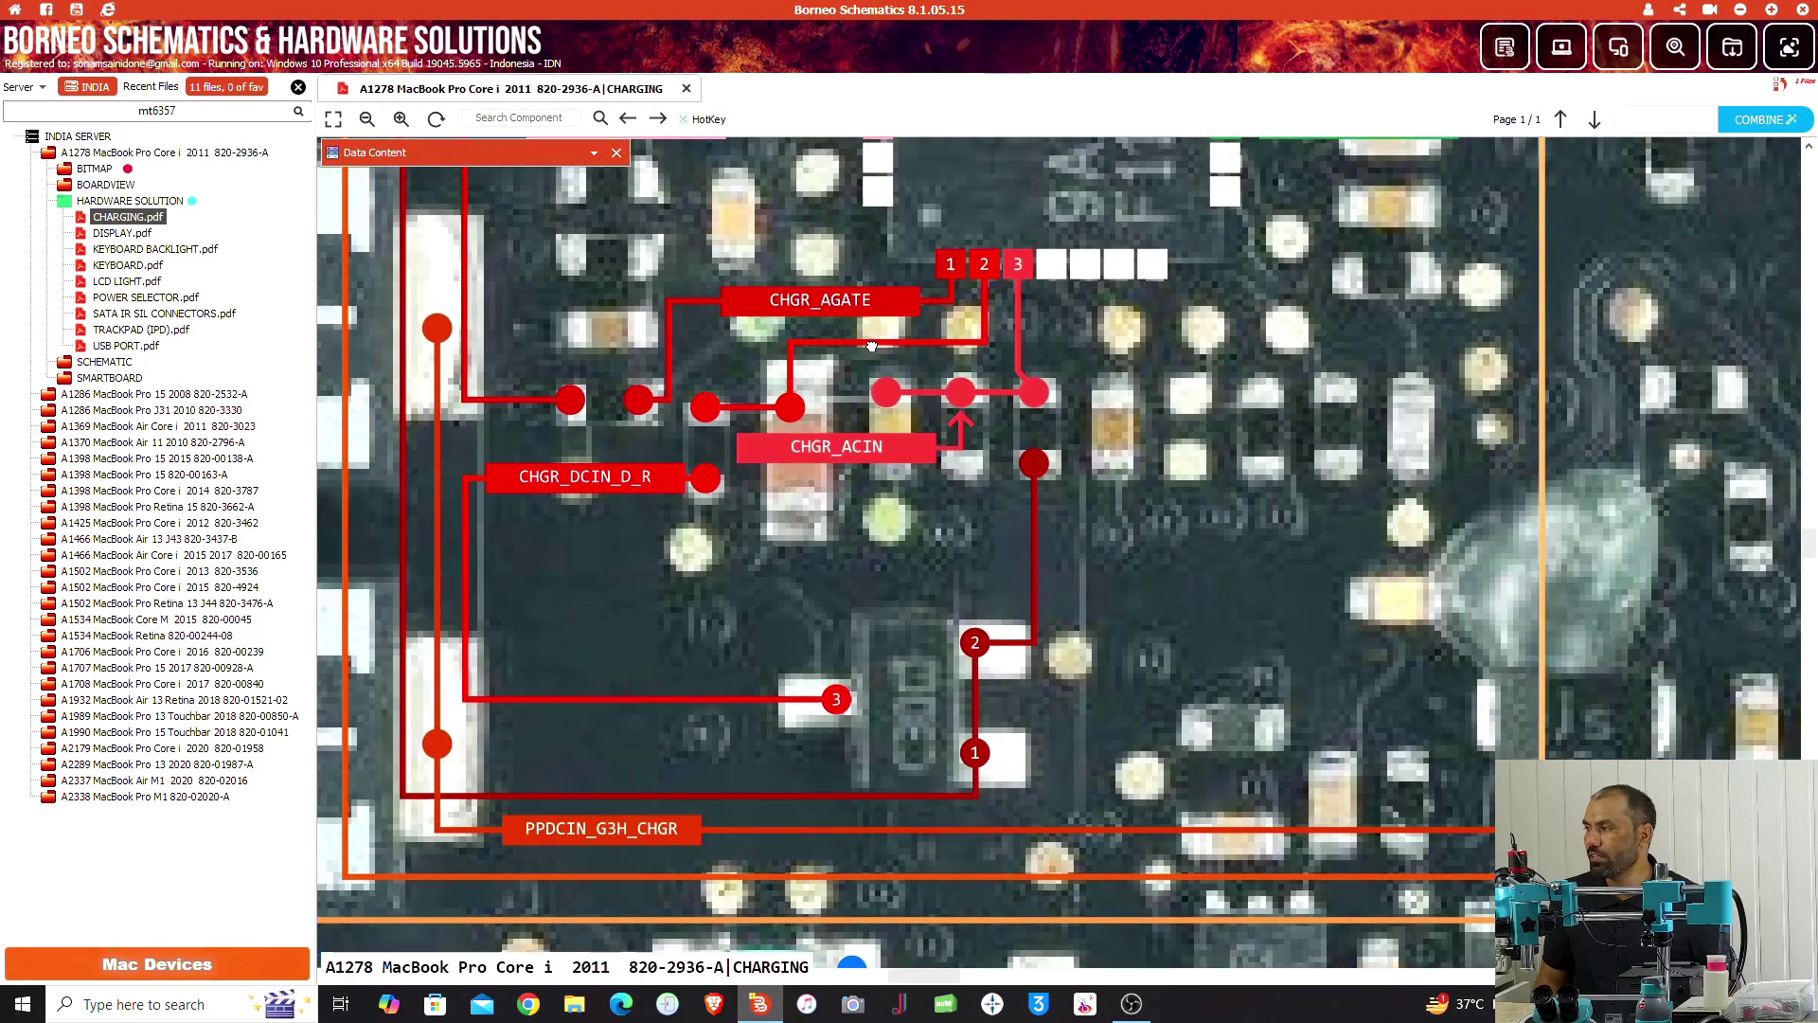
drag(871, 347, 919, 398)
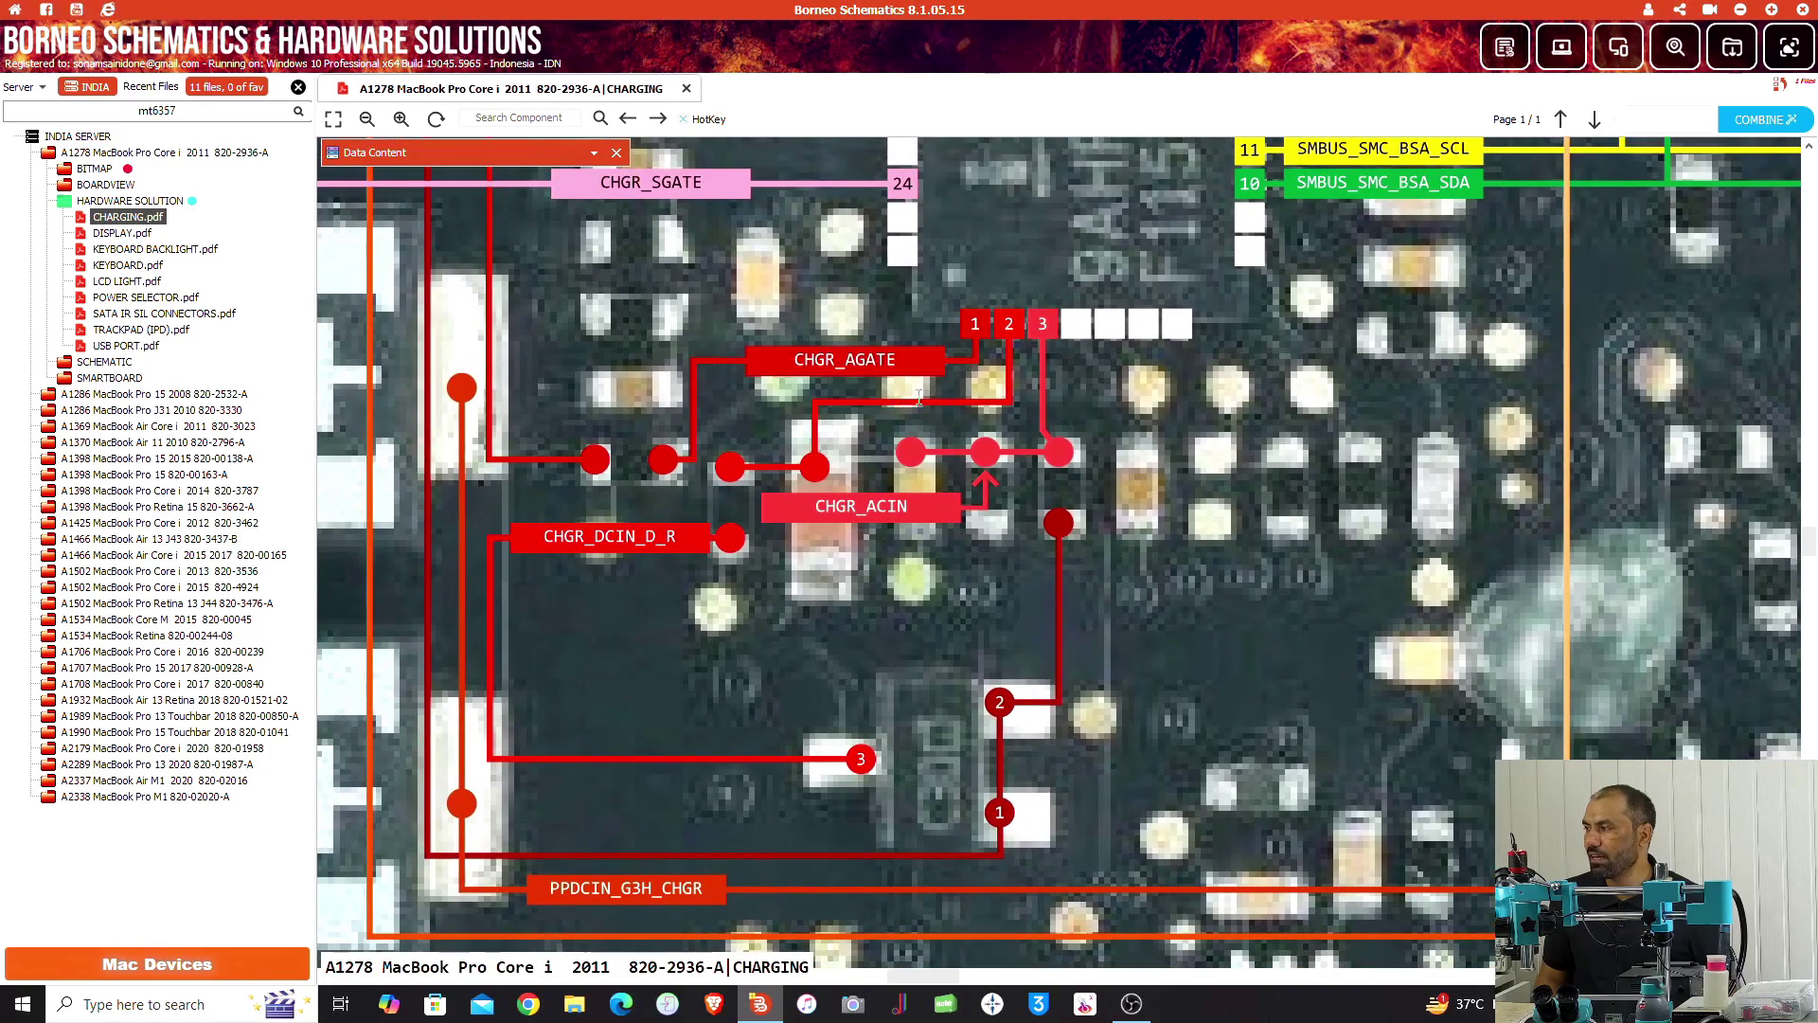
drag(678, 518, 771, 657)
drag(748, 417, 826, 623)
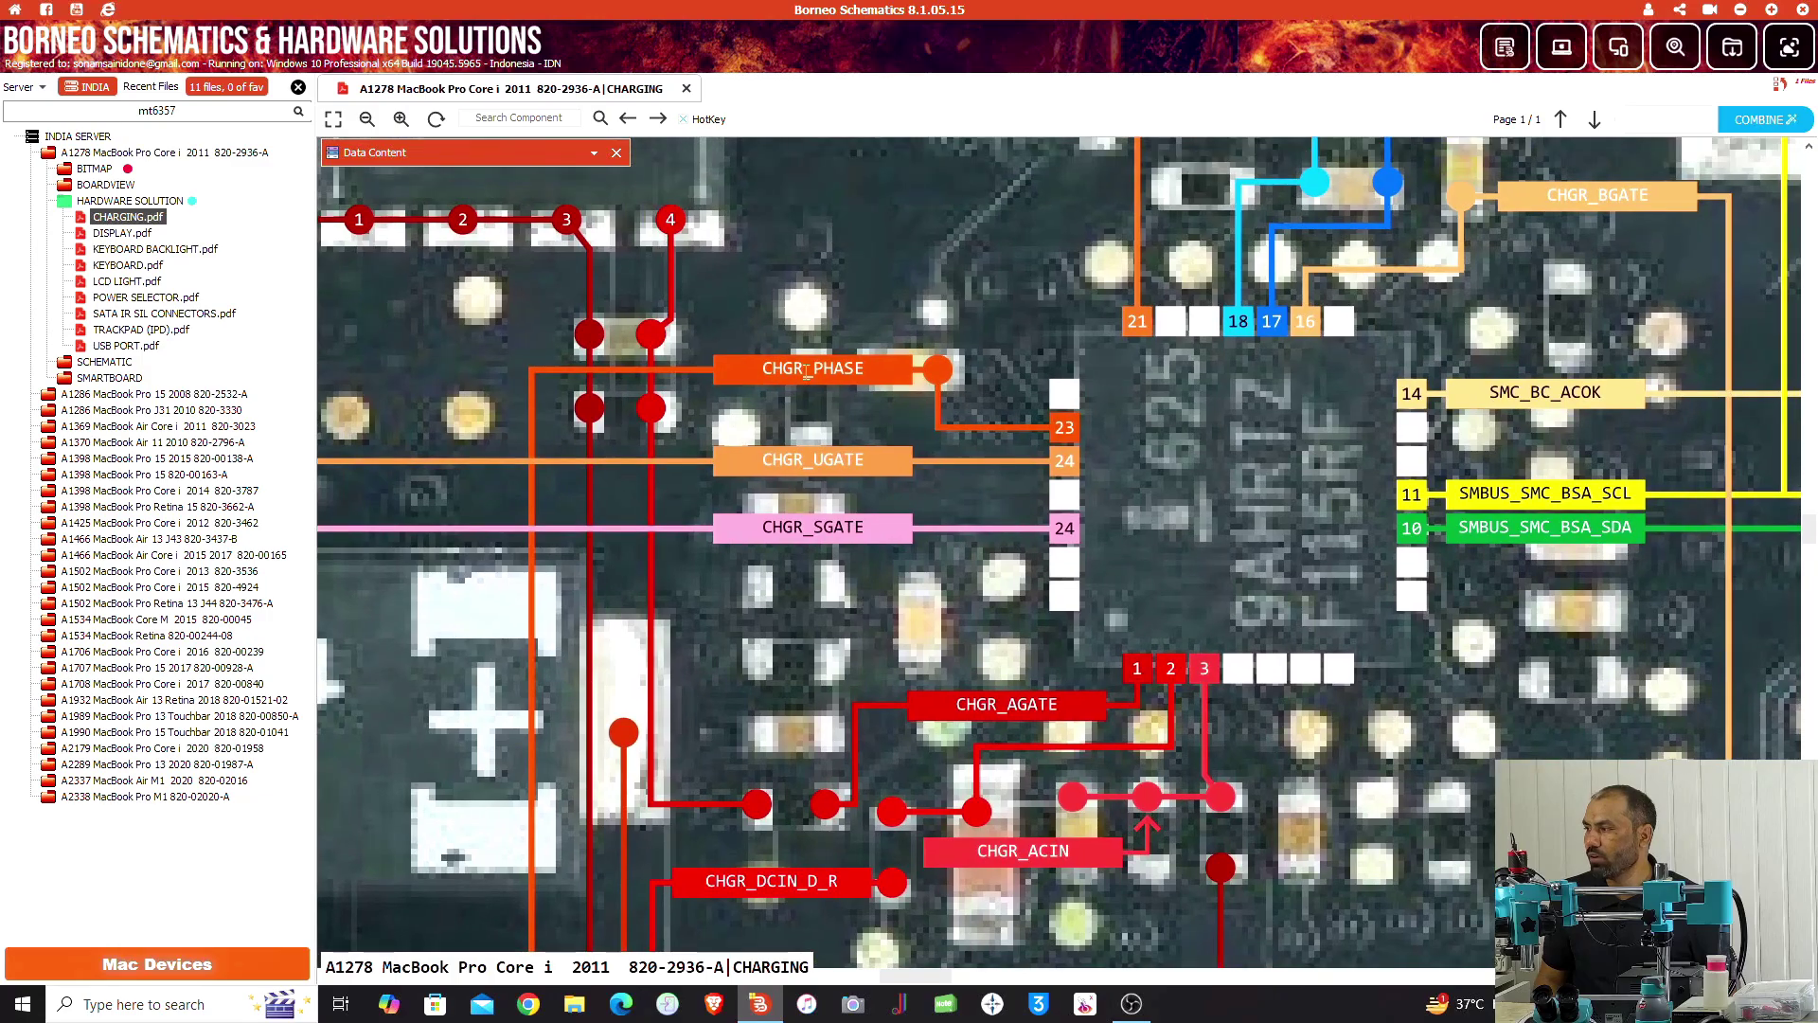
drag(800, 355, 1137, 540)
drag(519, 426, 685, 544)
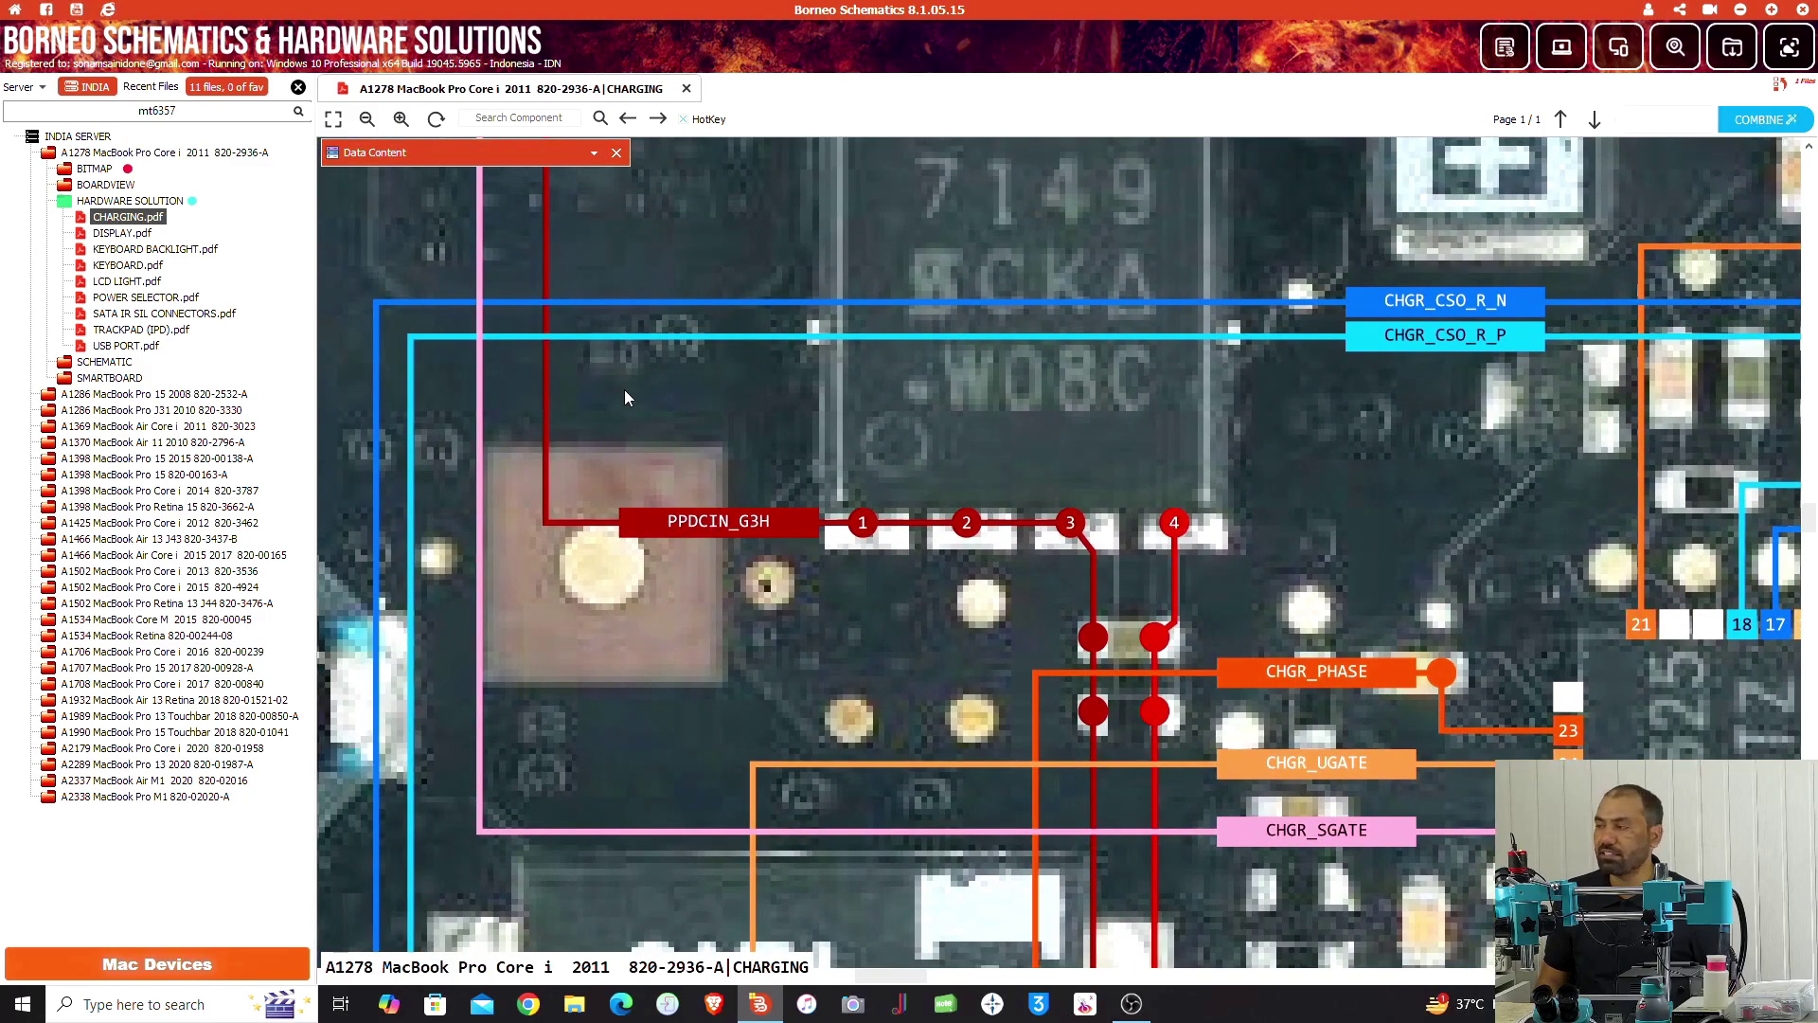
Follow the PPDCIN_G3H line from the 7149 MOSFET across to the other side of the board.
scroll(624, 389, down, 1)
drag(608, 286, 847, 701)
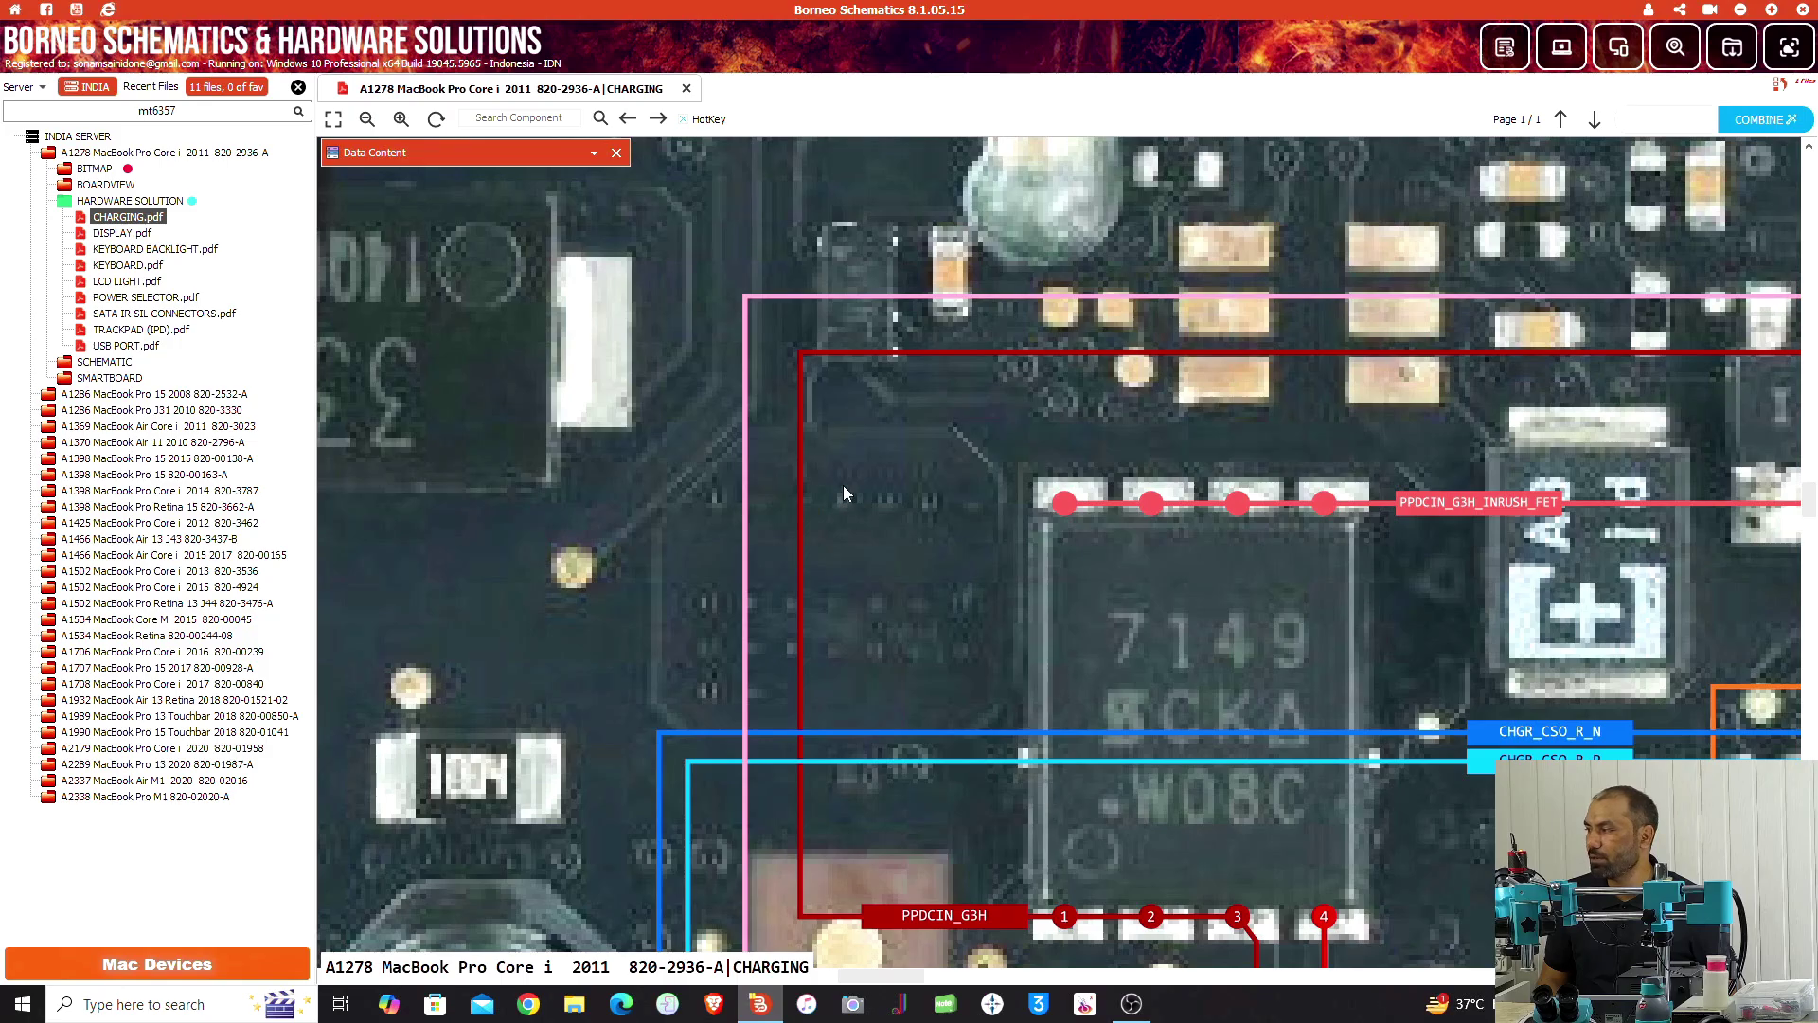
drag(1290, 414, 184, 414)
drag(853, 417, 42, 381)
drag(1225, 370, 363, 327)
scroll(1065, 349, down, 4)
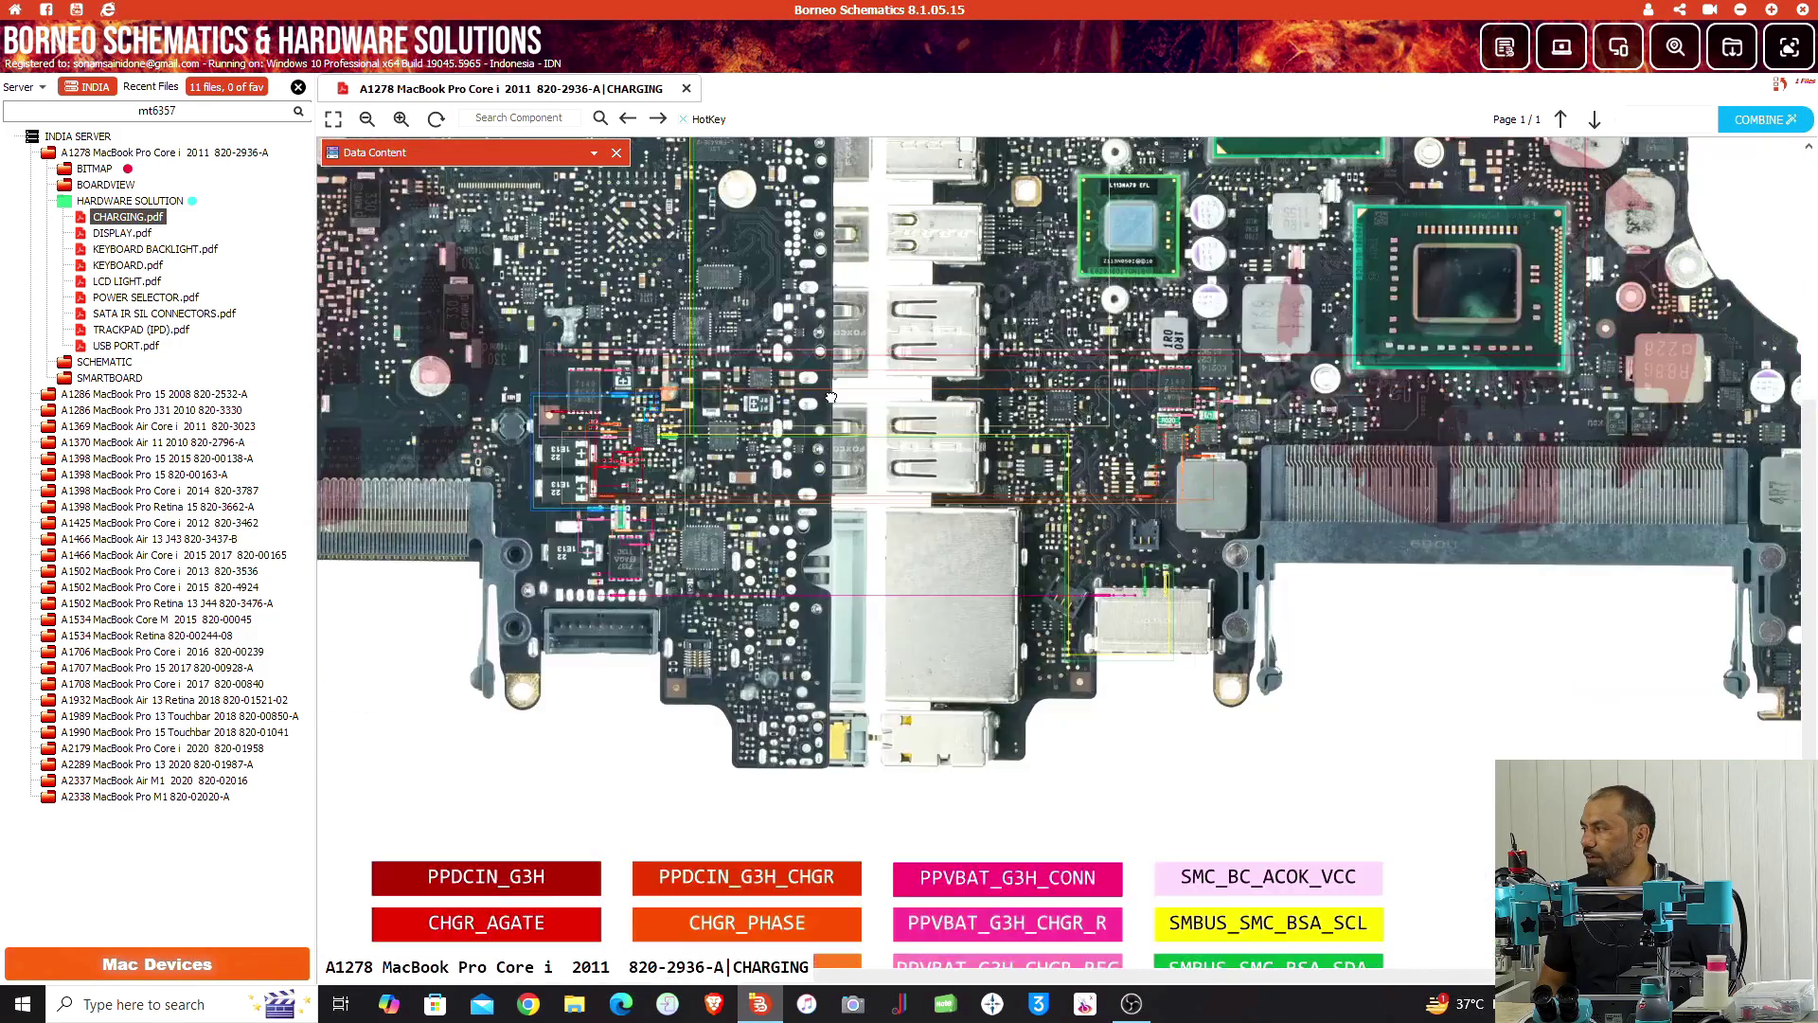
scroll(828, 476, down, 2)
scroll(1128, 545, up, 2)
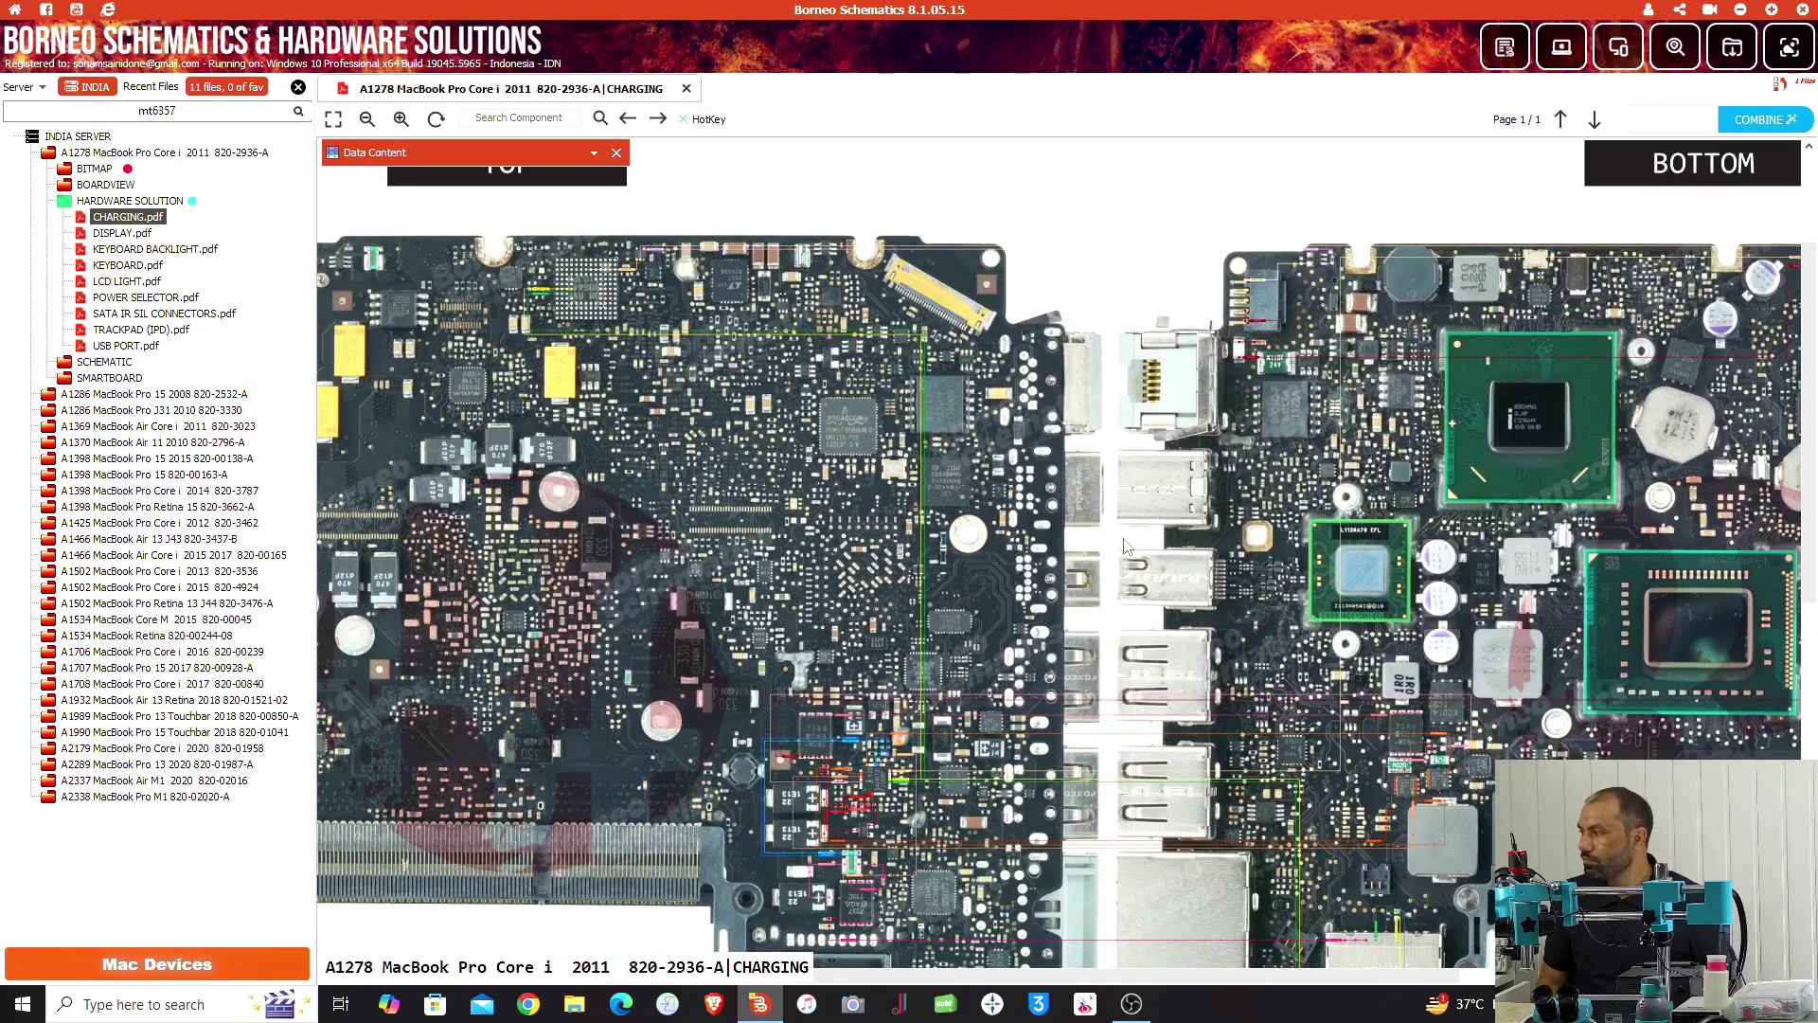
Examine the ADAPTER_SENSE and PP3V3_S4 pins at the charging connector and trace PPDCIN_G3H back to the charging section.
scroll(1265, 298, up, 5)
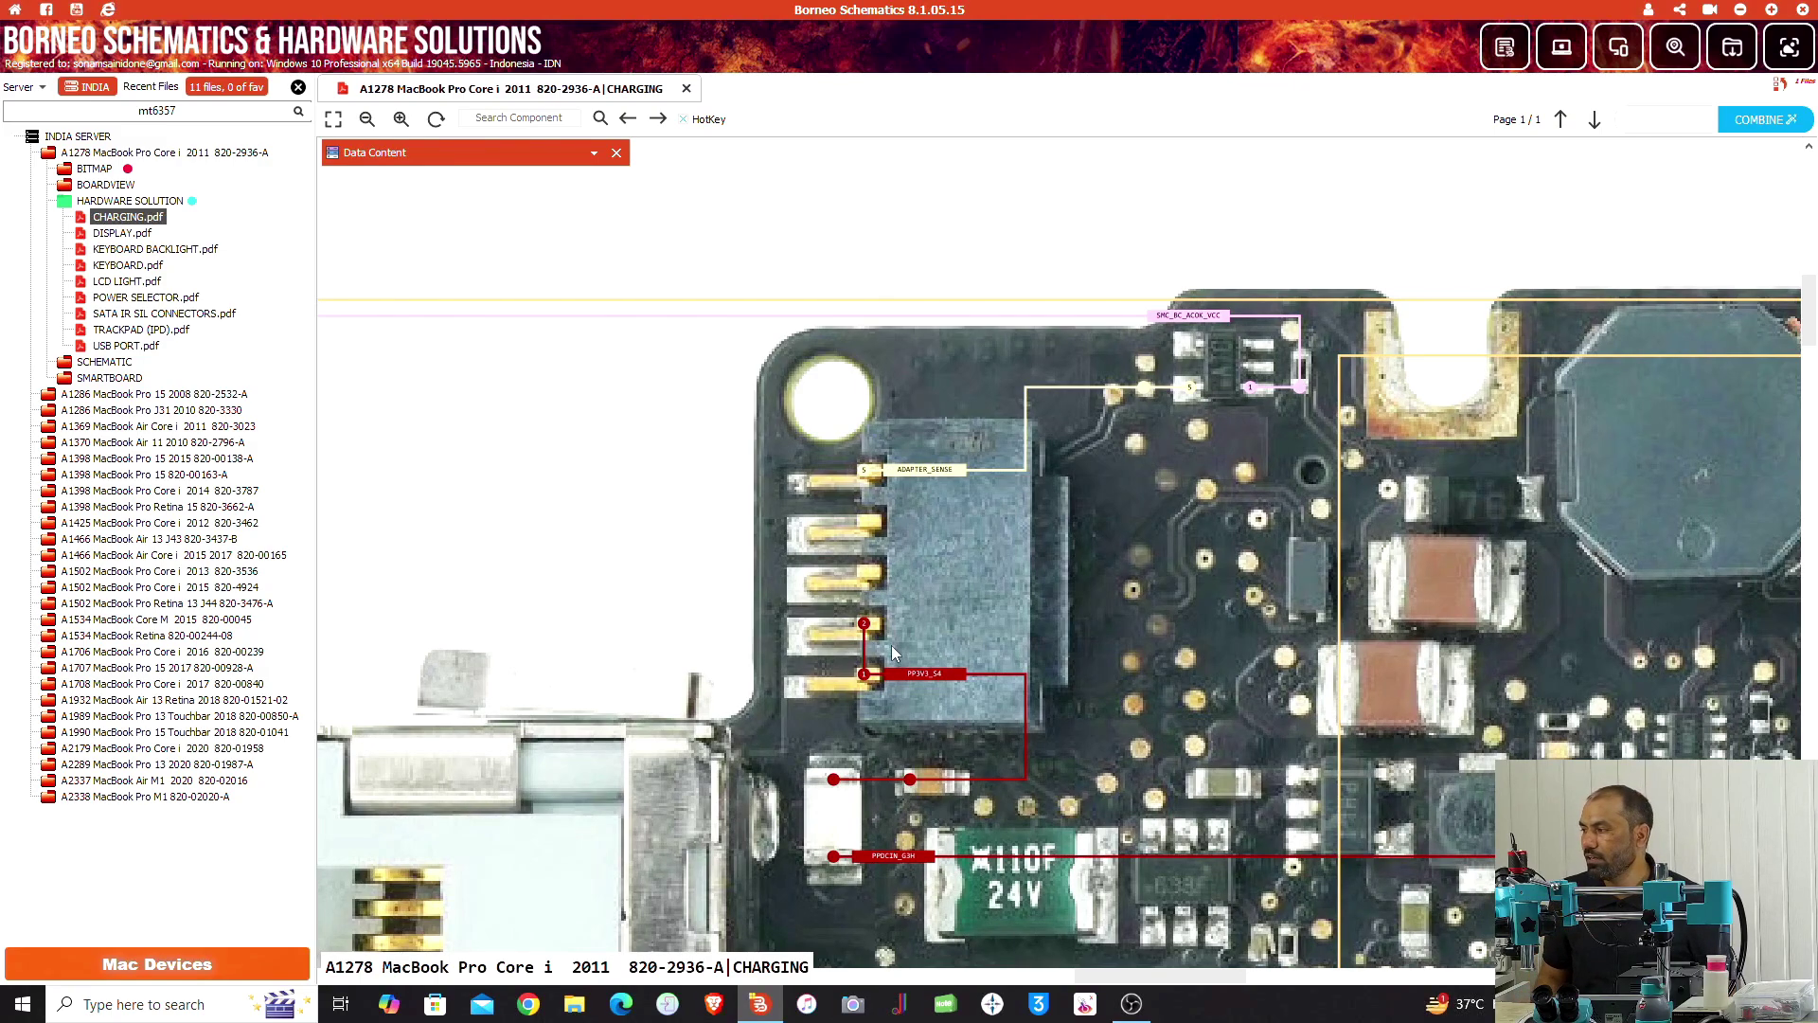
scroll(894, 652, up, 2)
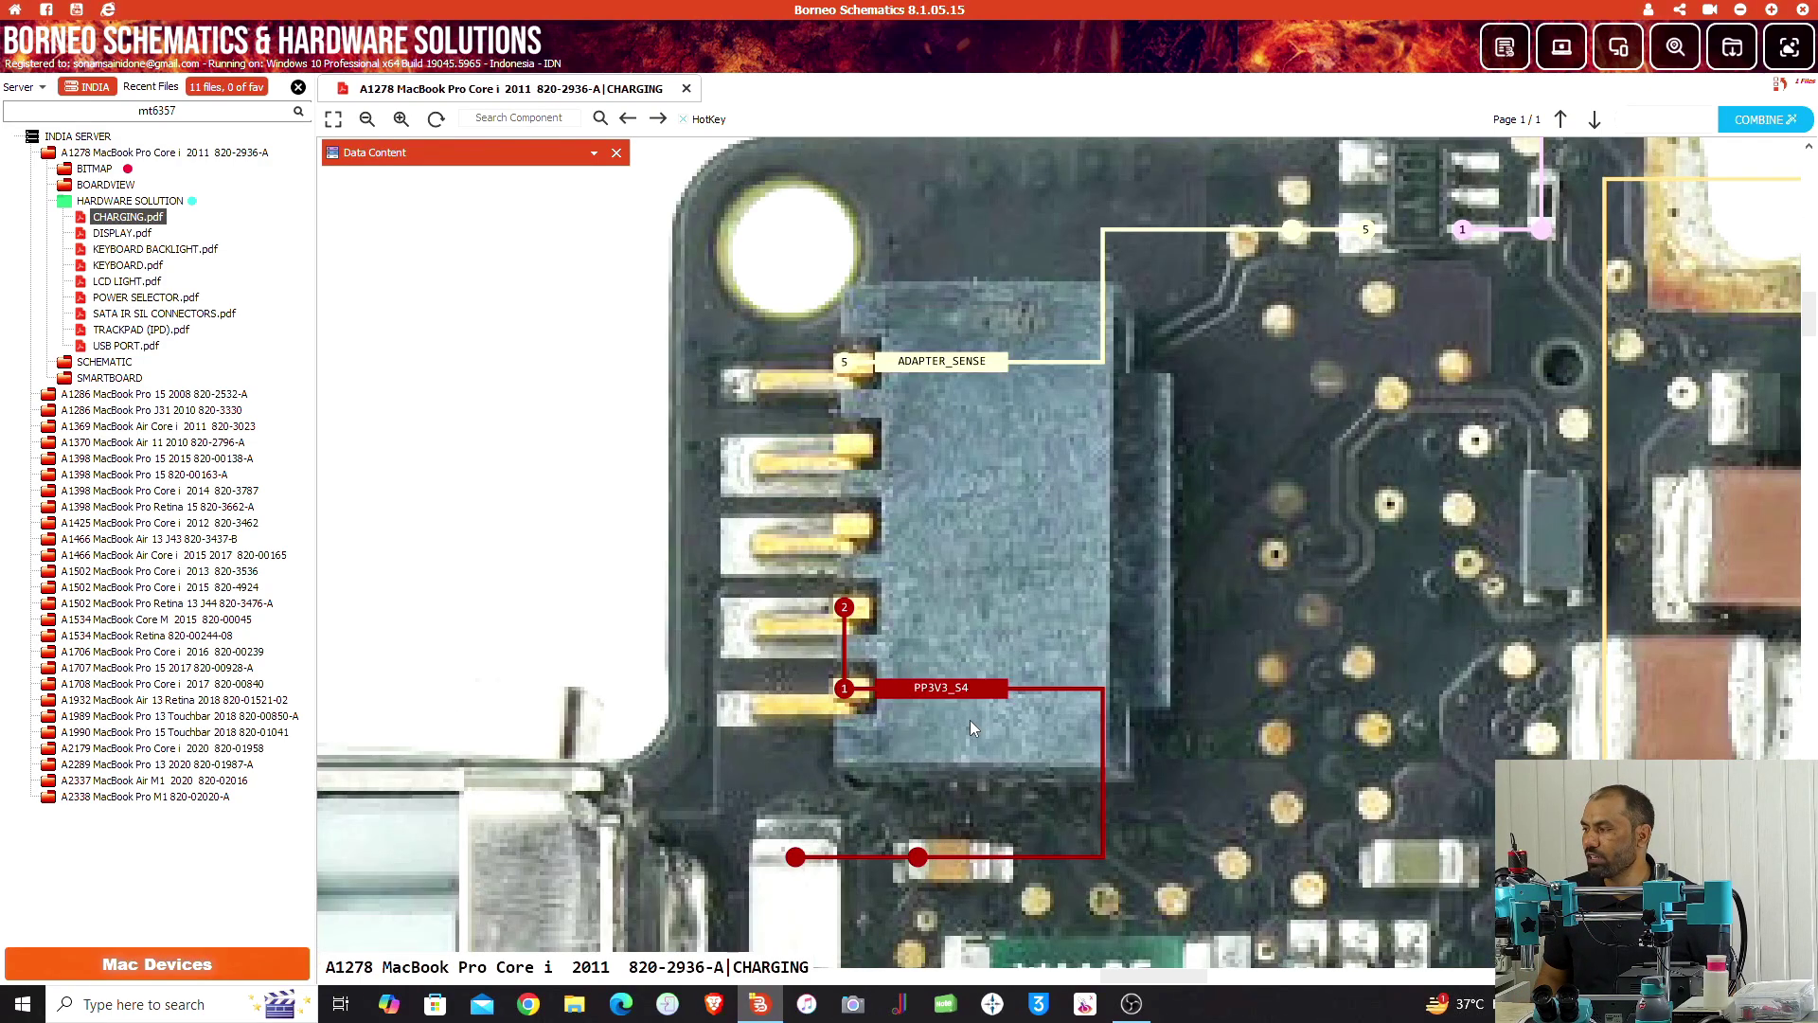
scroll(976, 730, down, 2)
scroll(781, 653, down, 1)
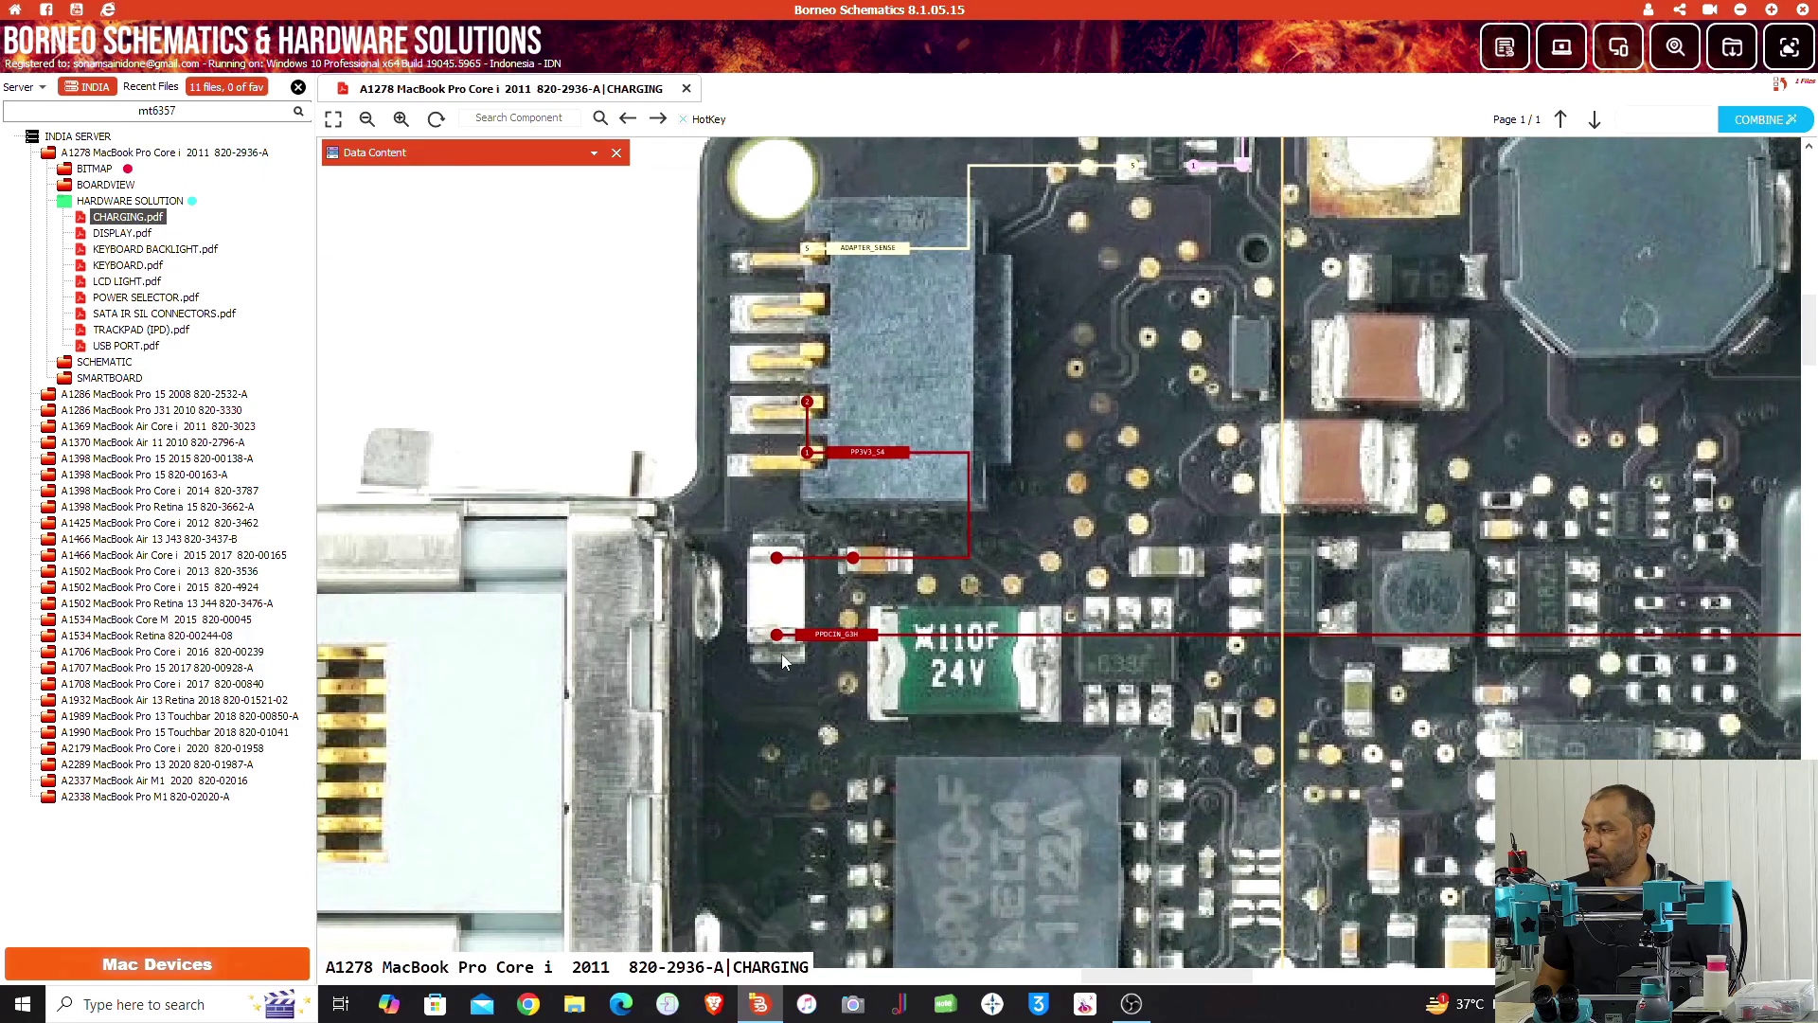
scroll(1206, 670, down, 5)
drag(1222, 823, 1199, 220)
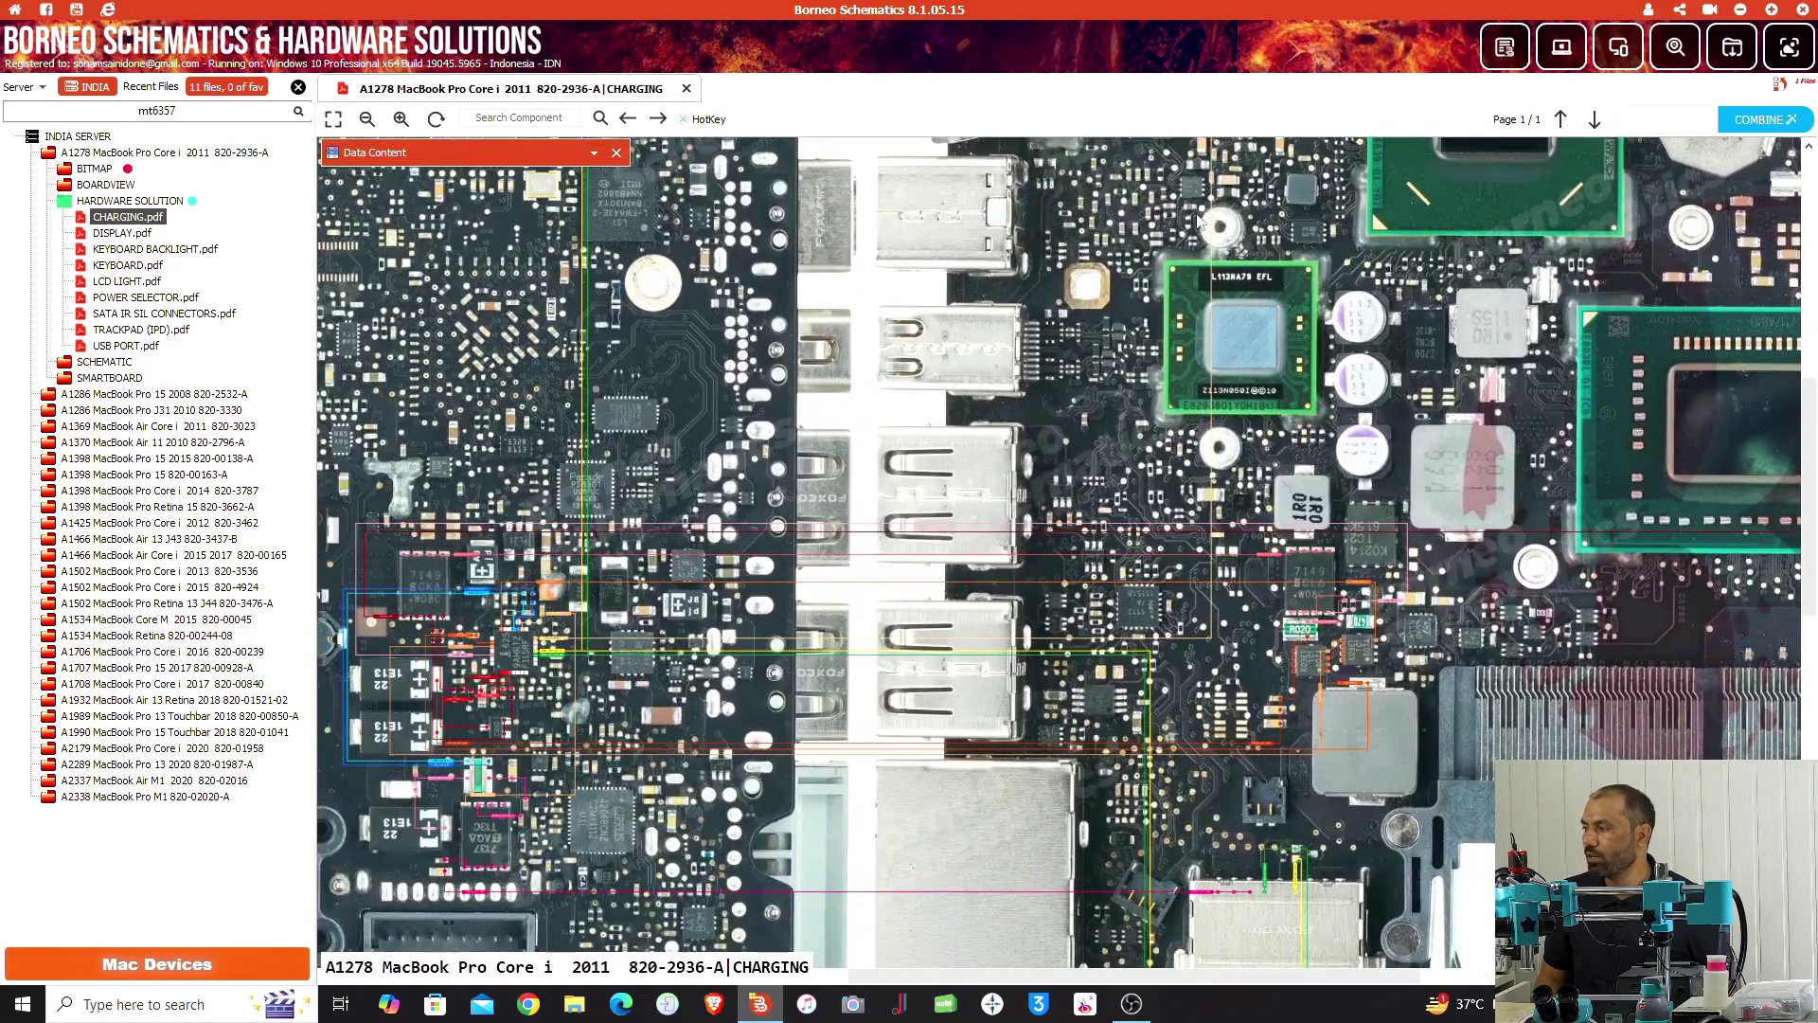
drag(769, 579, 1121, 448)
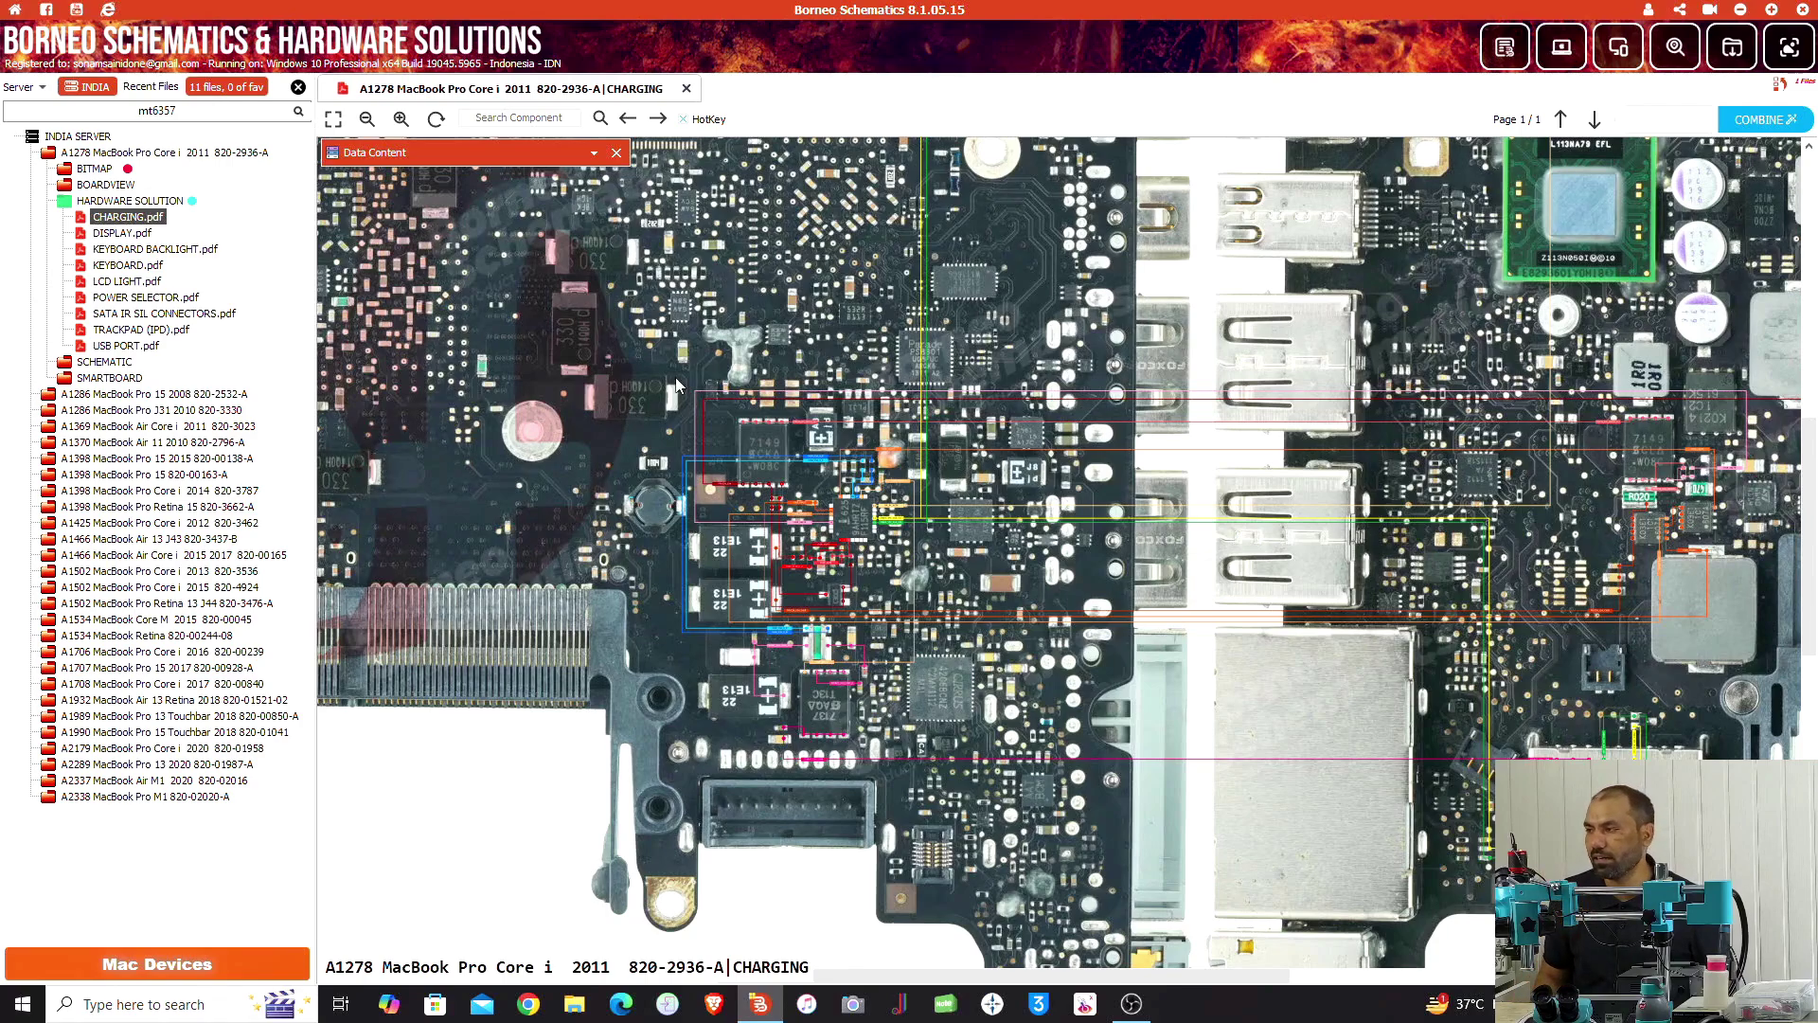
Open the A1278 LCD light diagram and examine the LED_RETURN and PPVOUT_SW_LCDBKLT lines at the display connector.
double_click(126, 281)
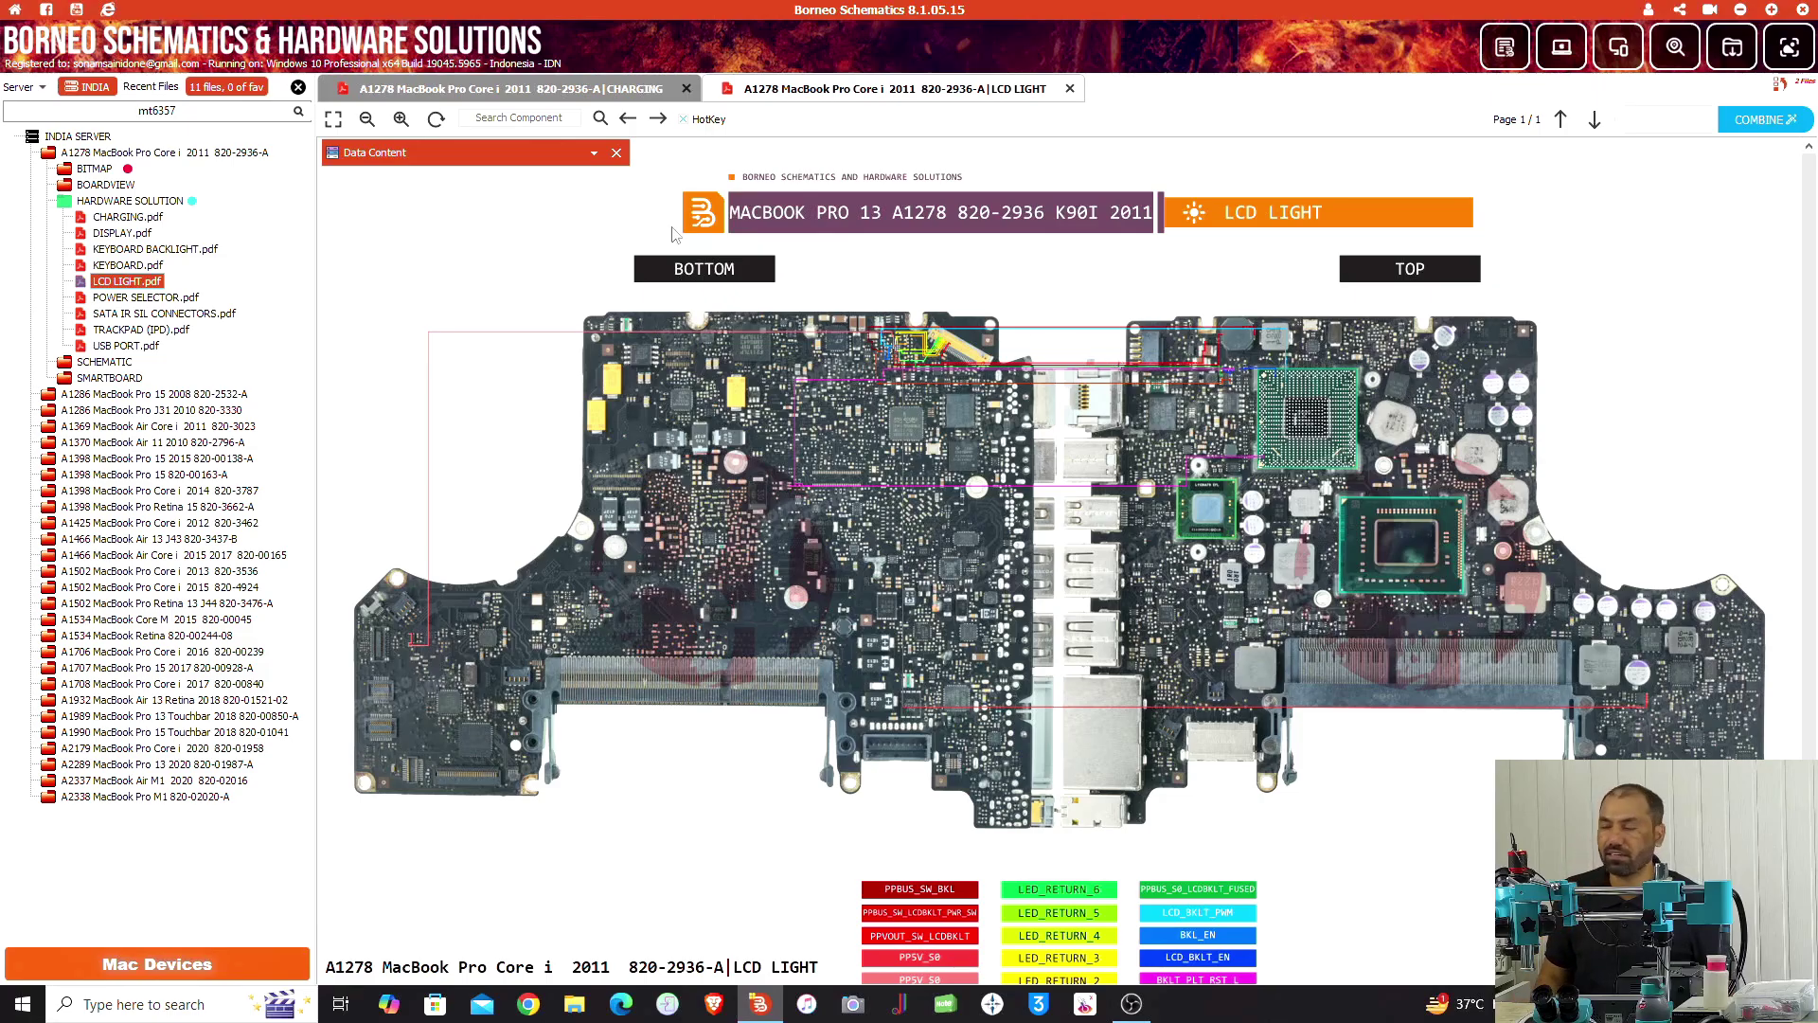
scroll(971, 352, up, 5)
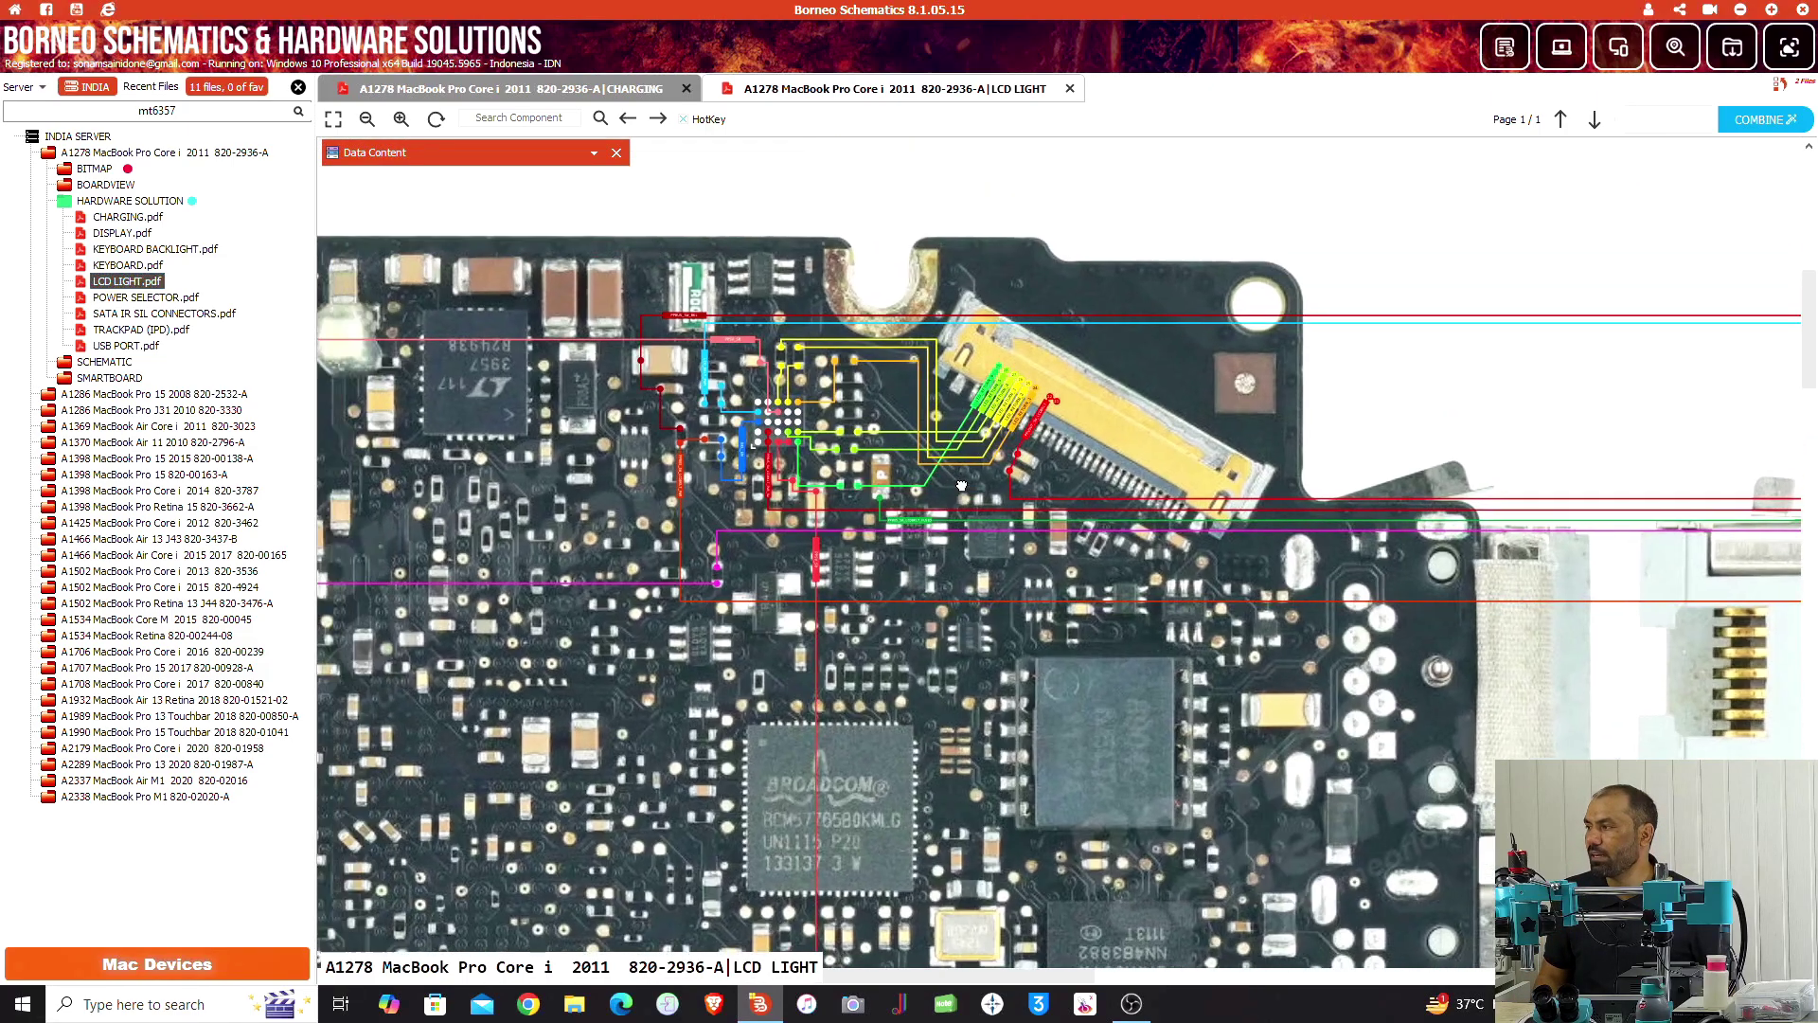
scroll(811, 414, up, 3)
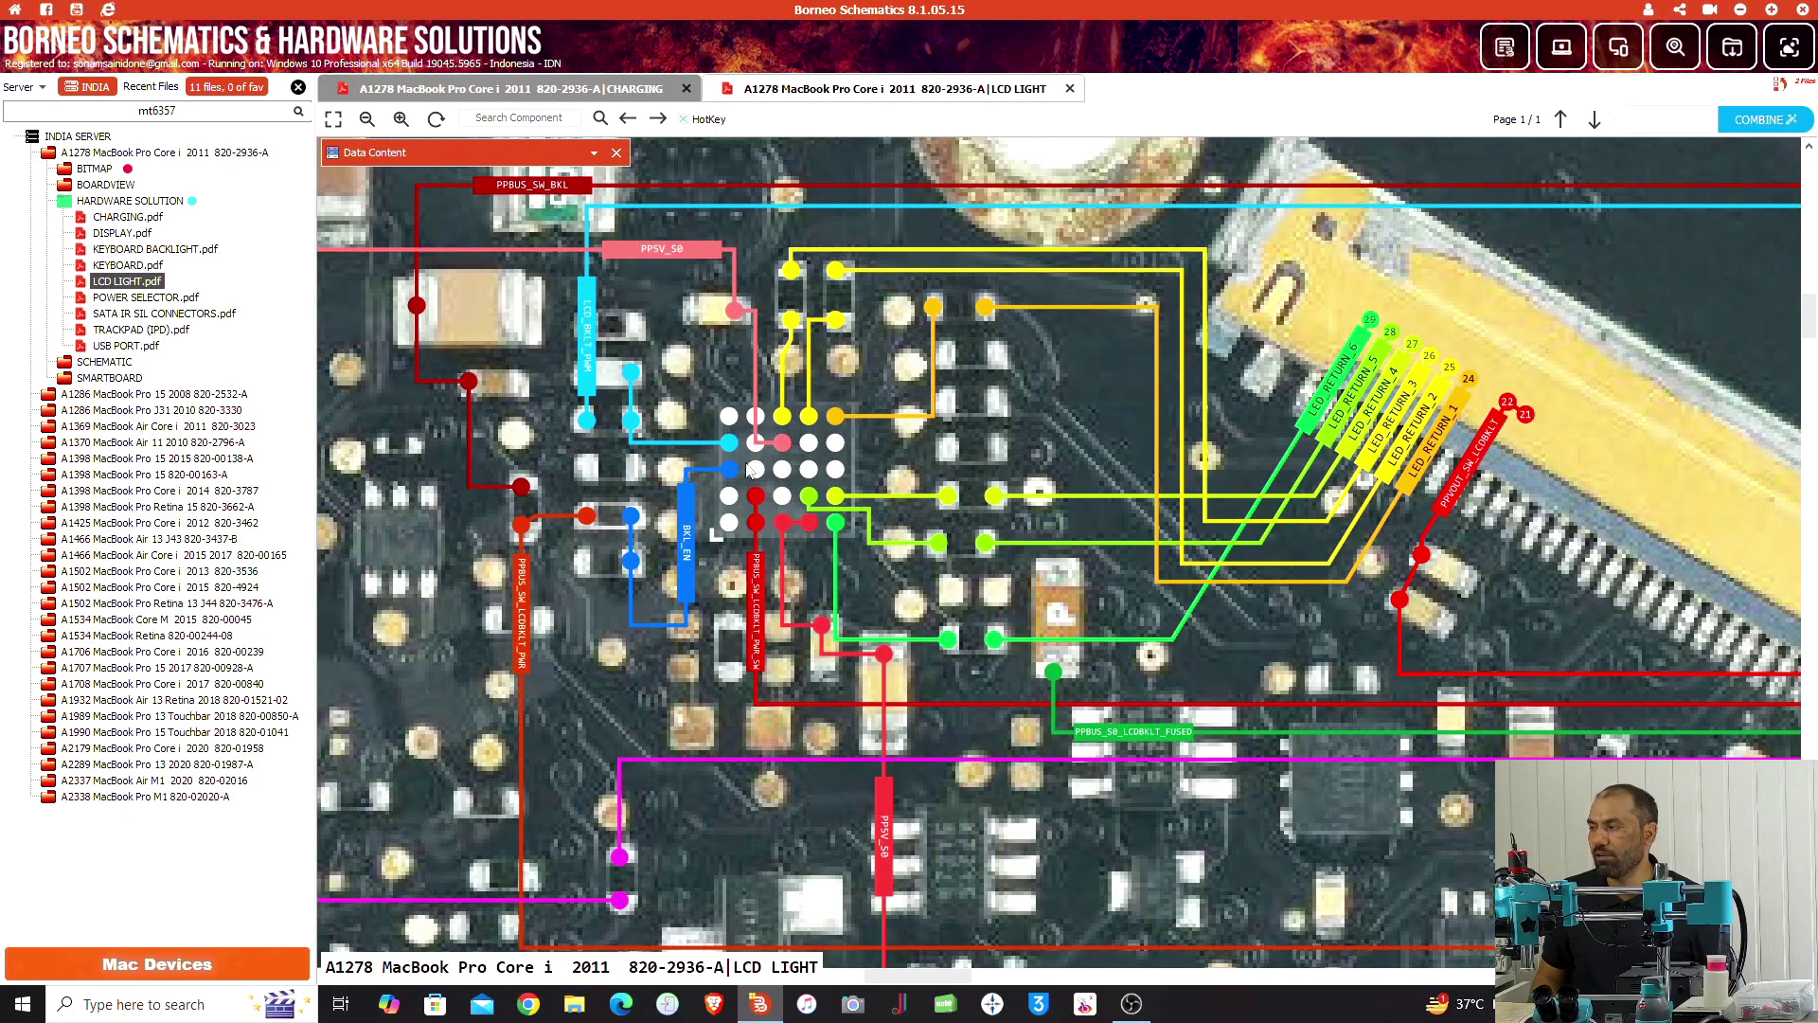
drag(1356, 545, 928, 477)
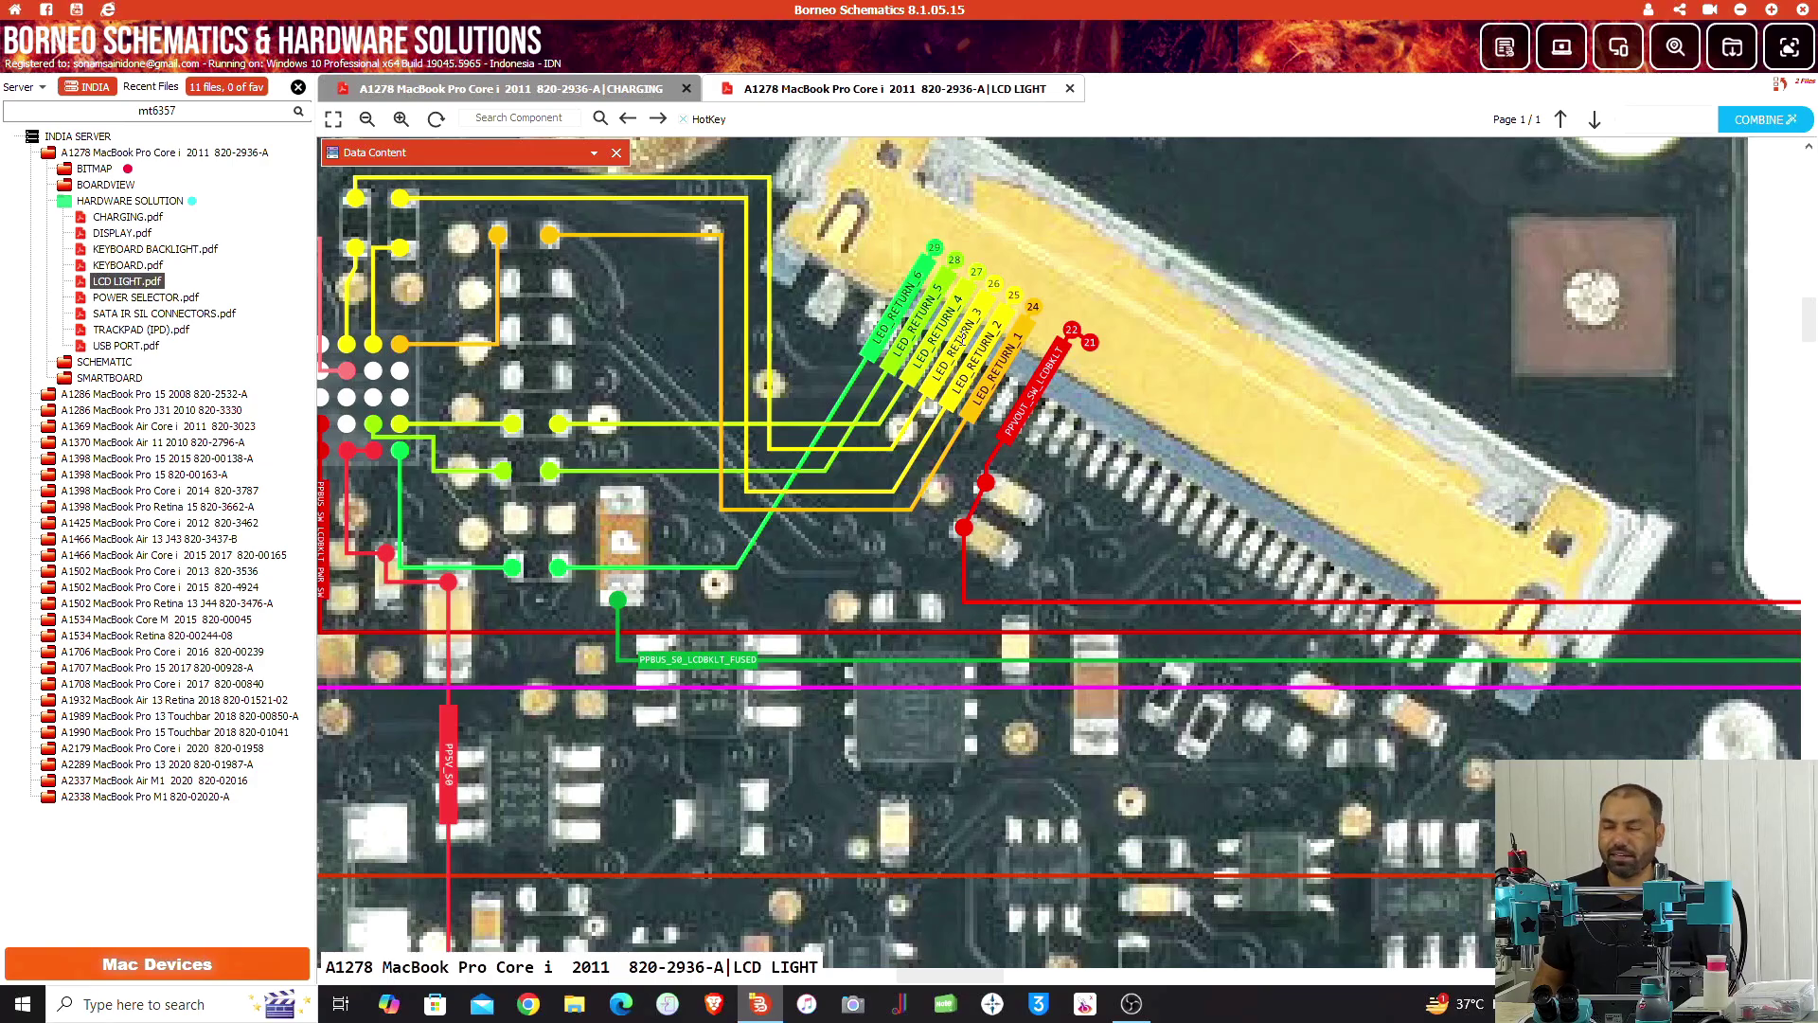
scroll(963, 338, down, 5)
scroll(765, 472, down, 2)
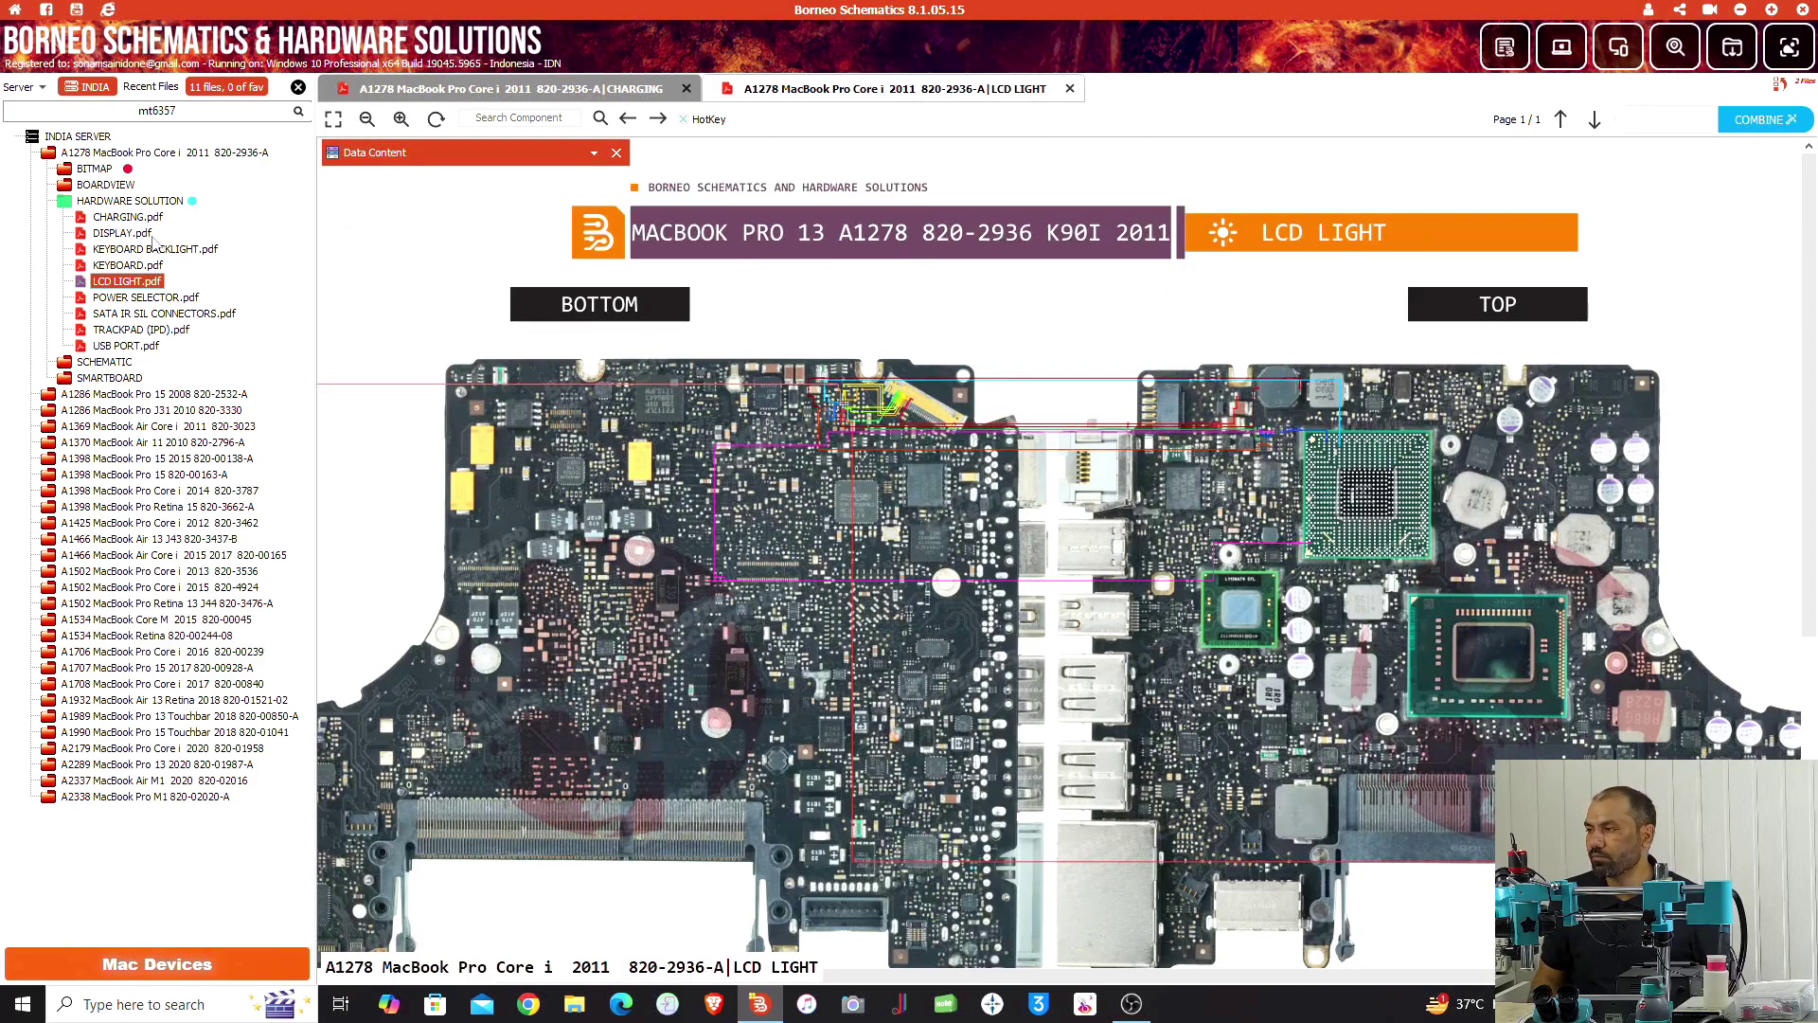
double_click(94, 168)
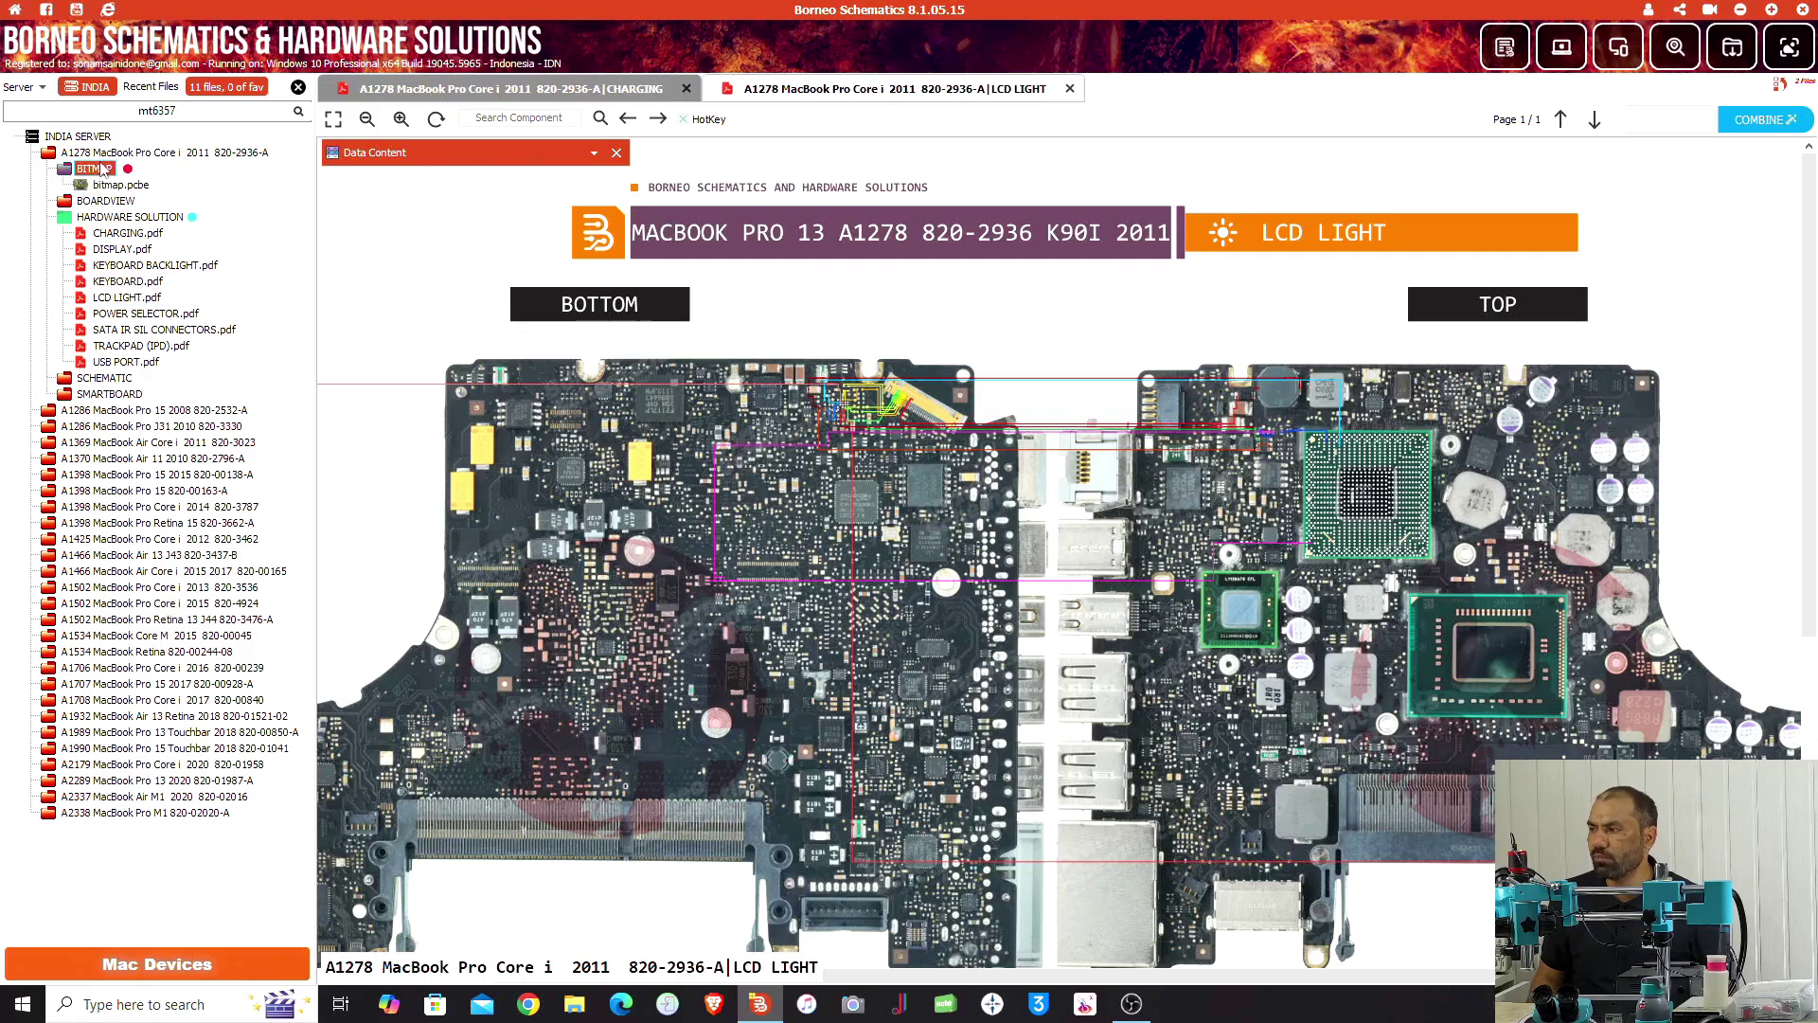
double_click(110, 153)
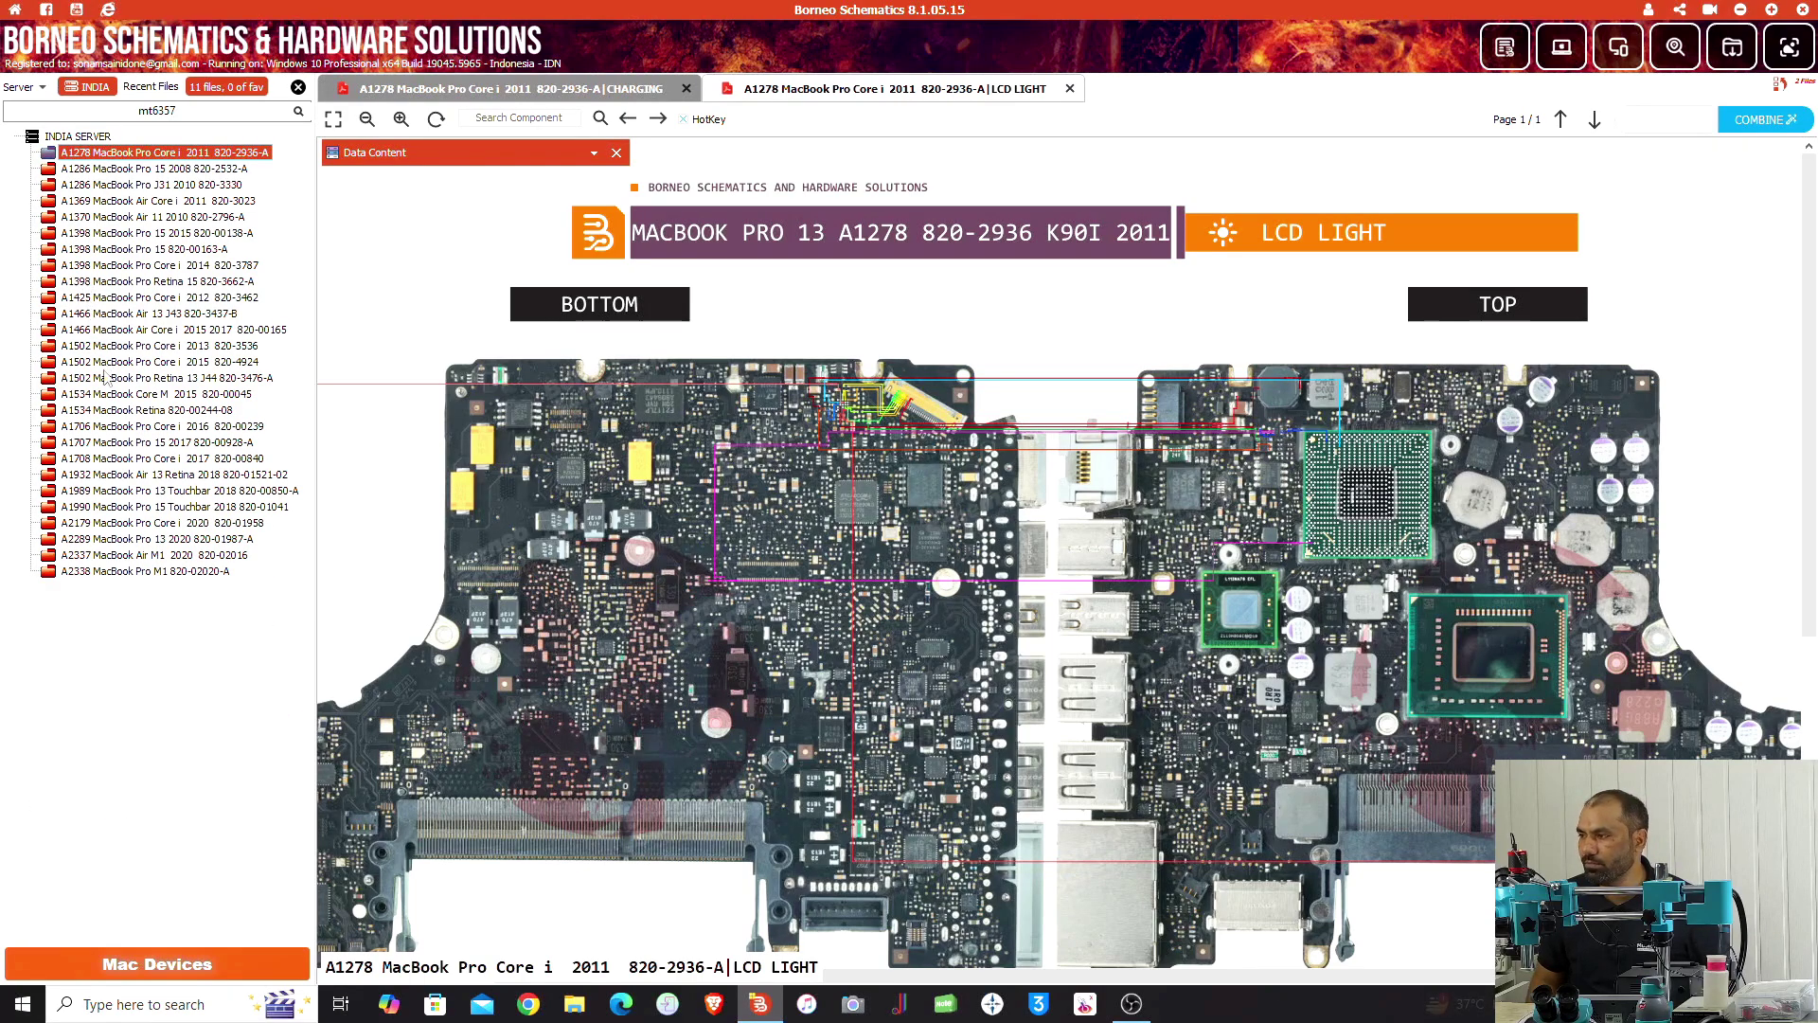
double_click(126, 361)
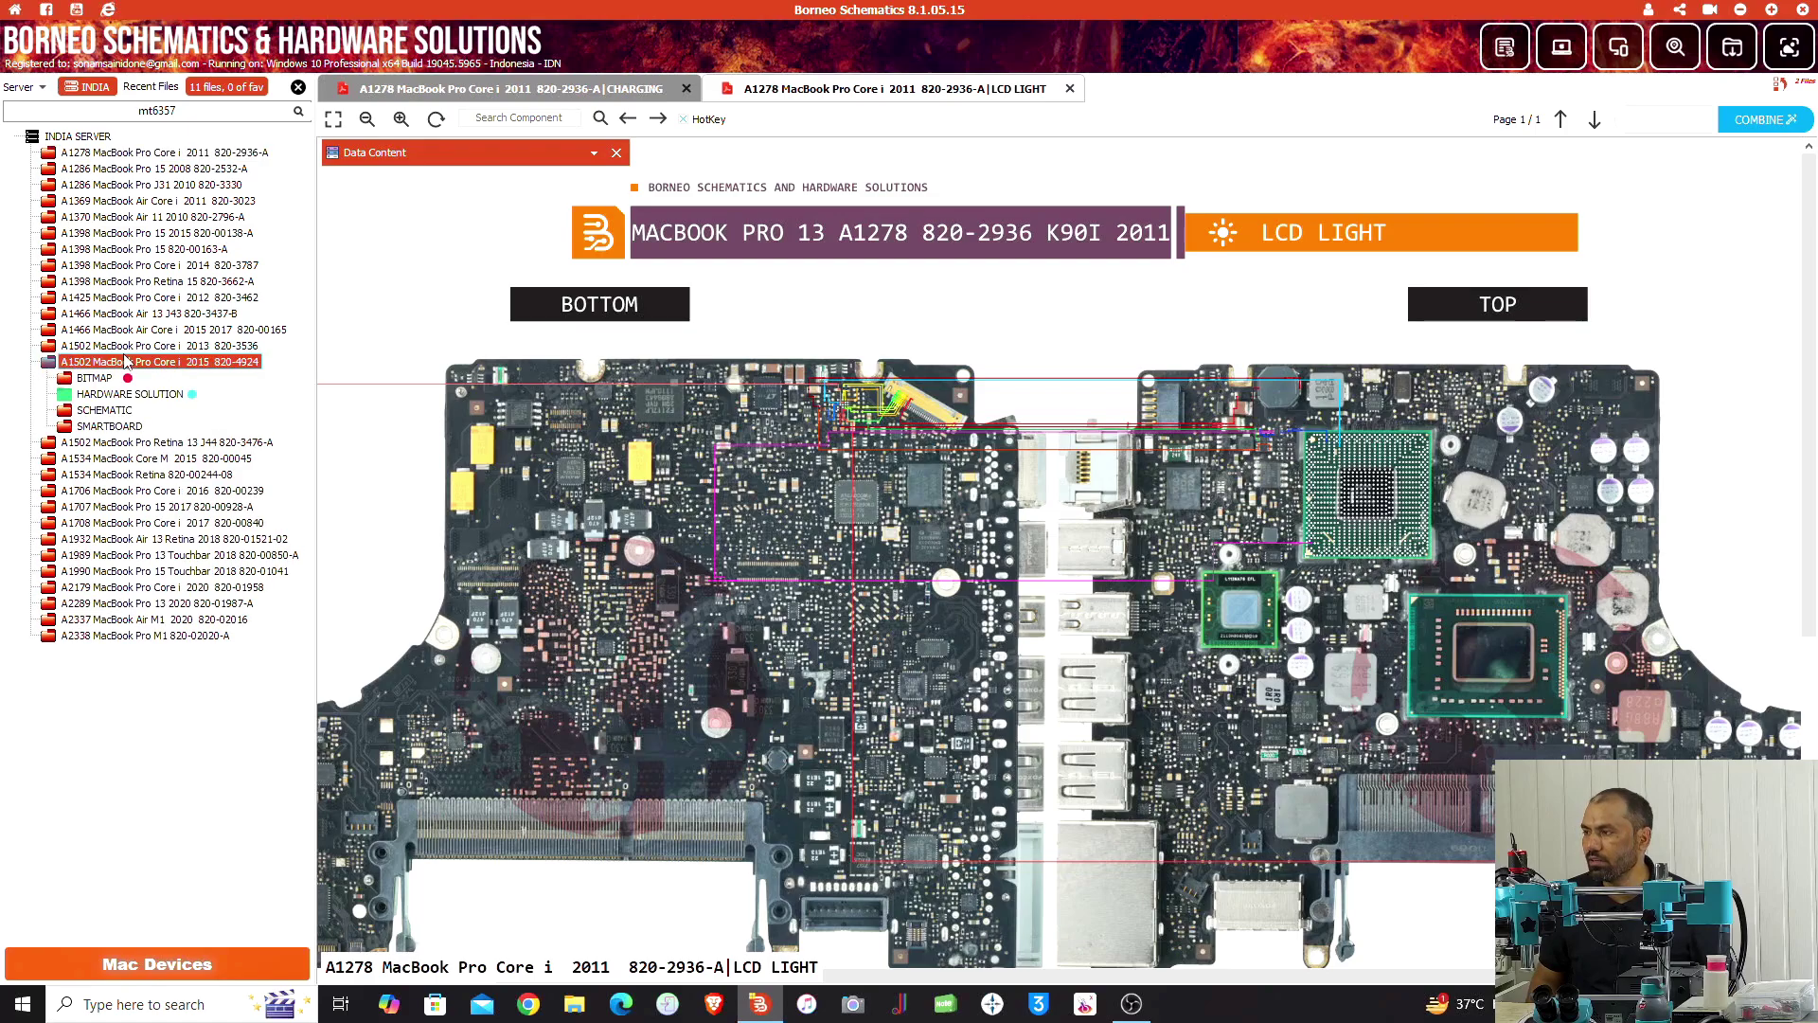
click(124, 394)
double_click(124, 396)
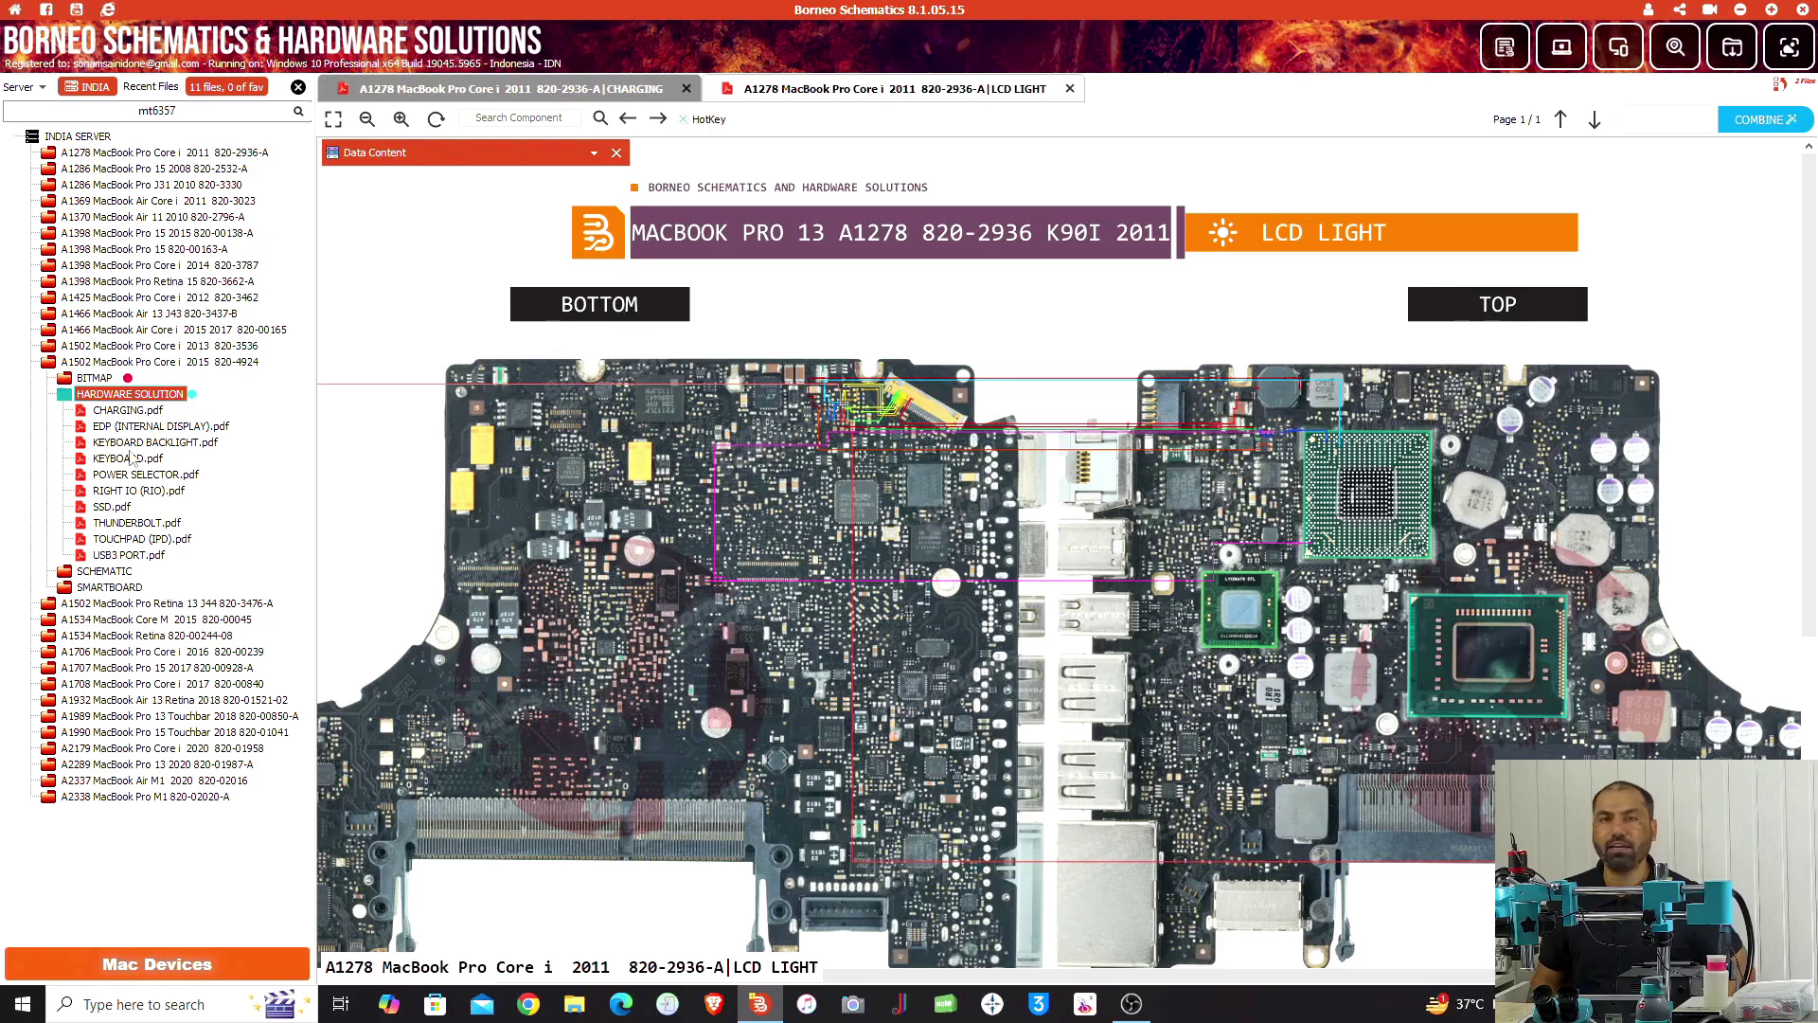
List the hardware solutions for the A2338 MacBook Pro M1 820-02020-A and open its power selector diagram.
click(133, 798)
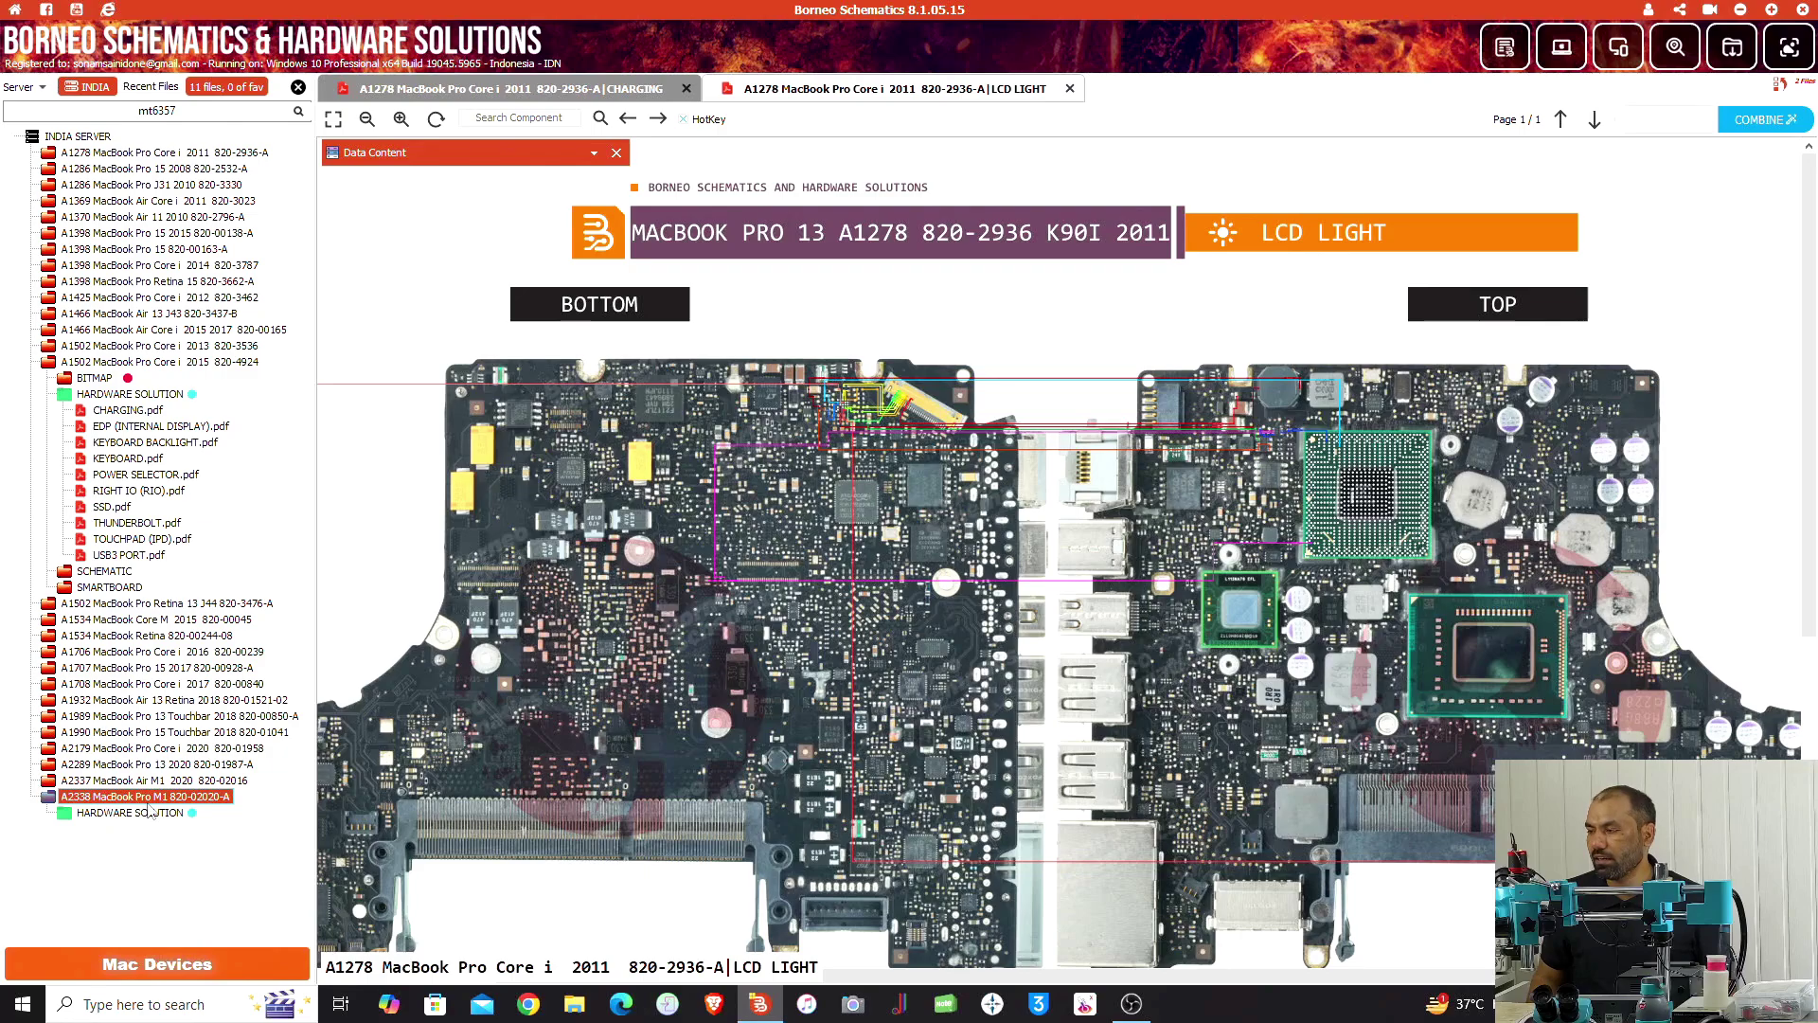
click(143, 812)
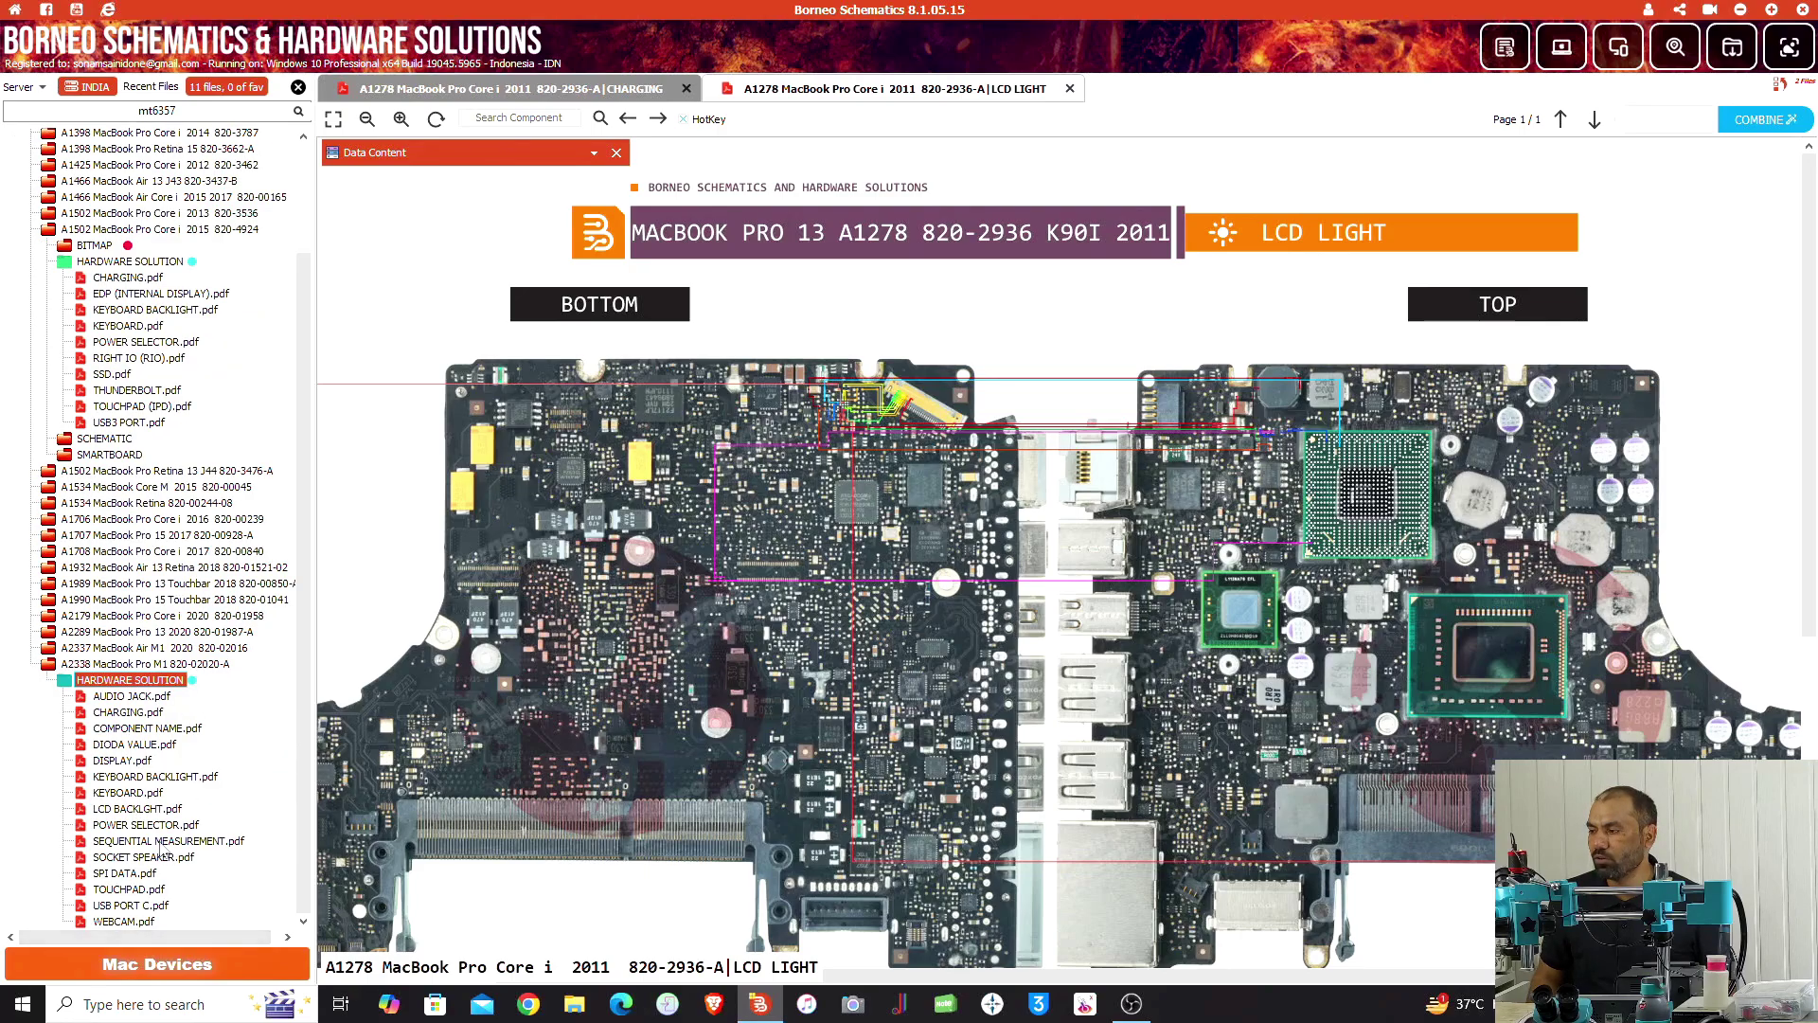
click(132, 824)
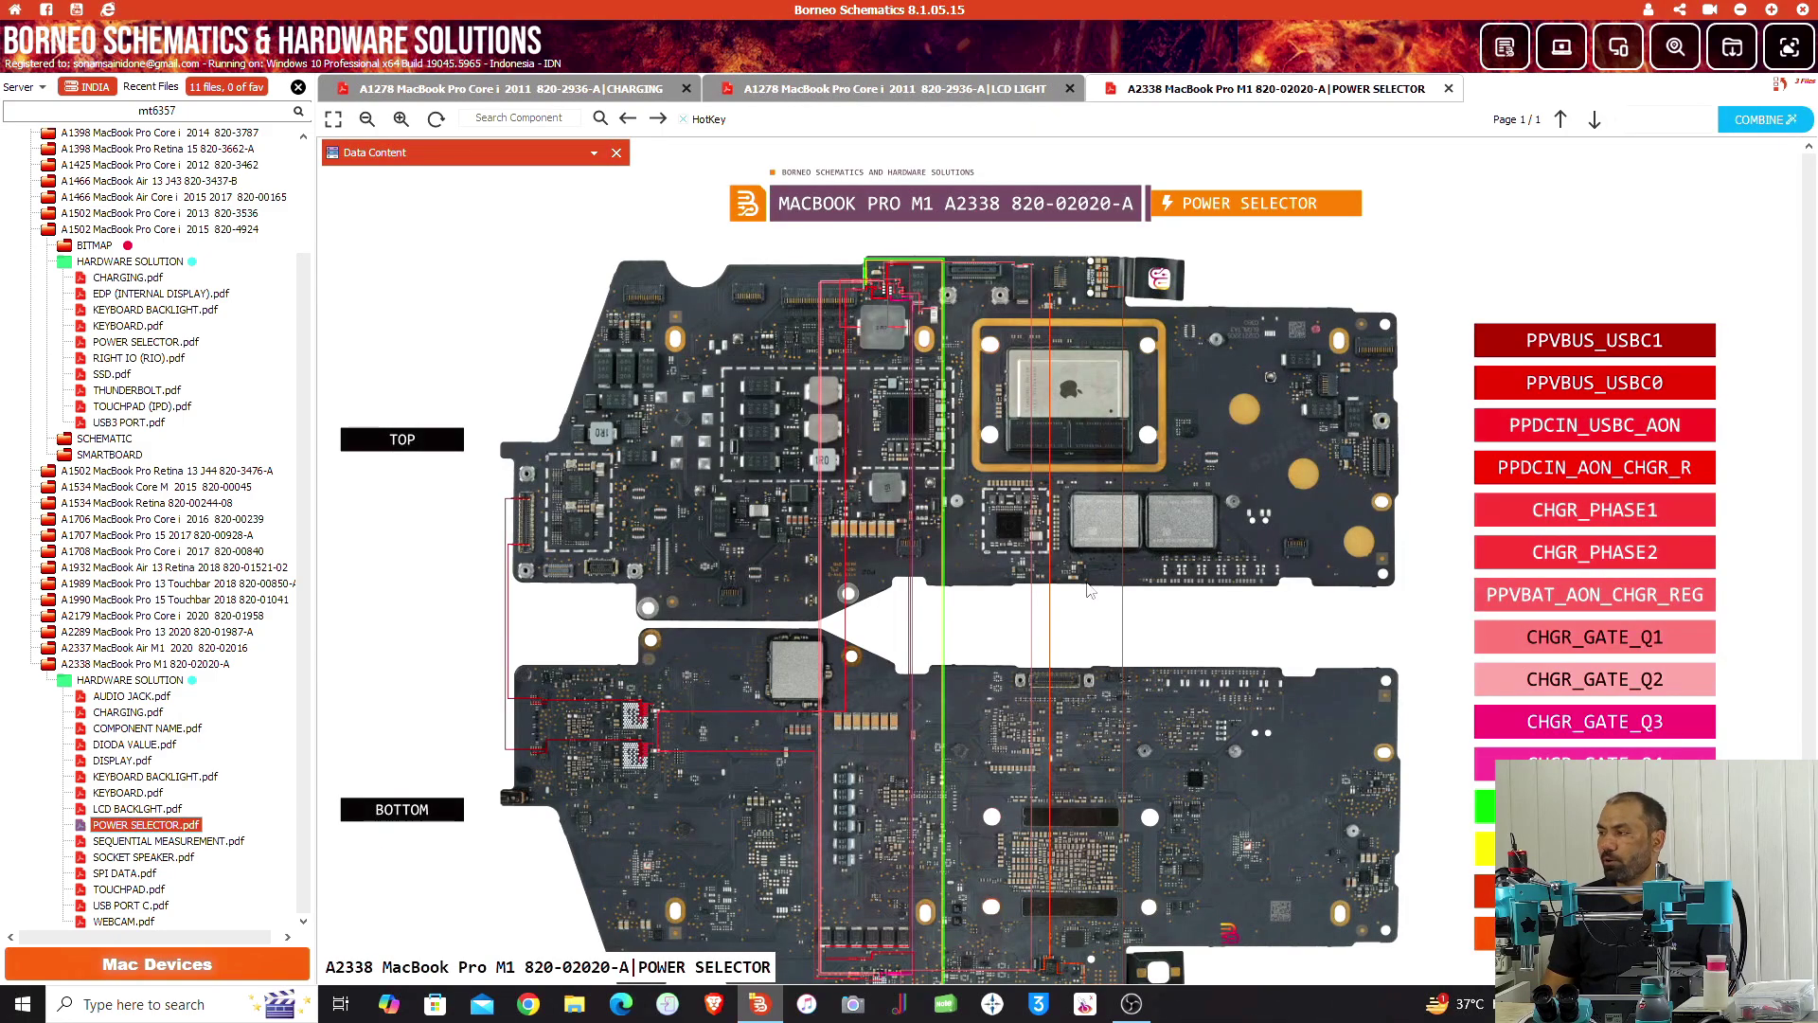
Examine the PPVBUS_USBC0, PPVBUS_USBC1 and PPDCIN_USBC_AON lines at the two USB-C chips, collapsing the data content list.
scroll(712, 731, up, 4)
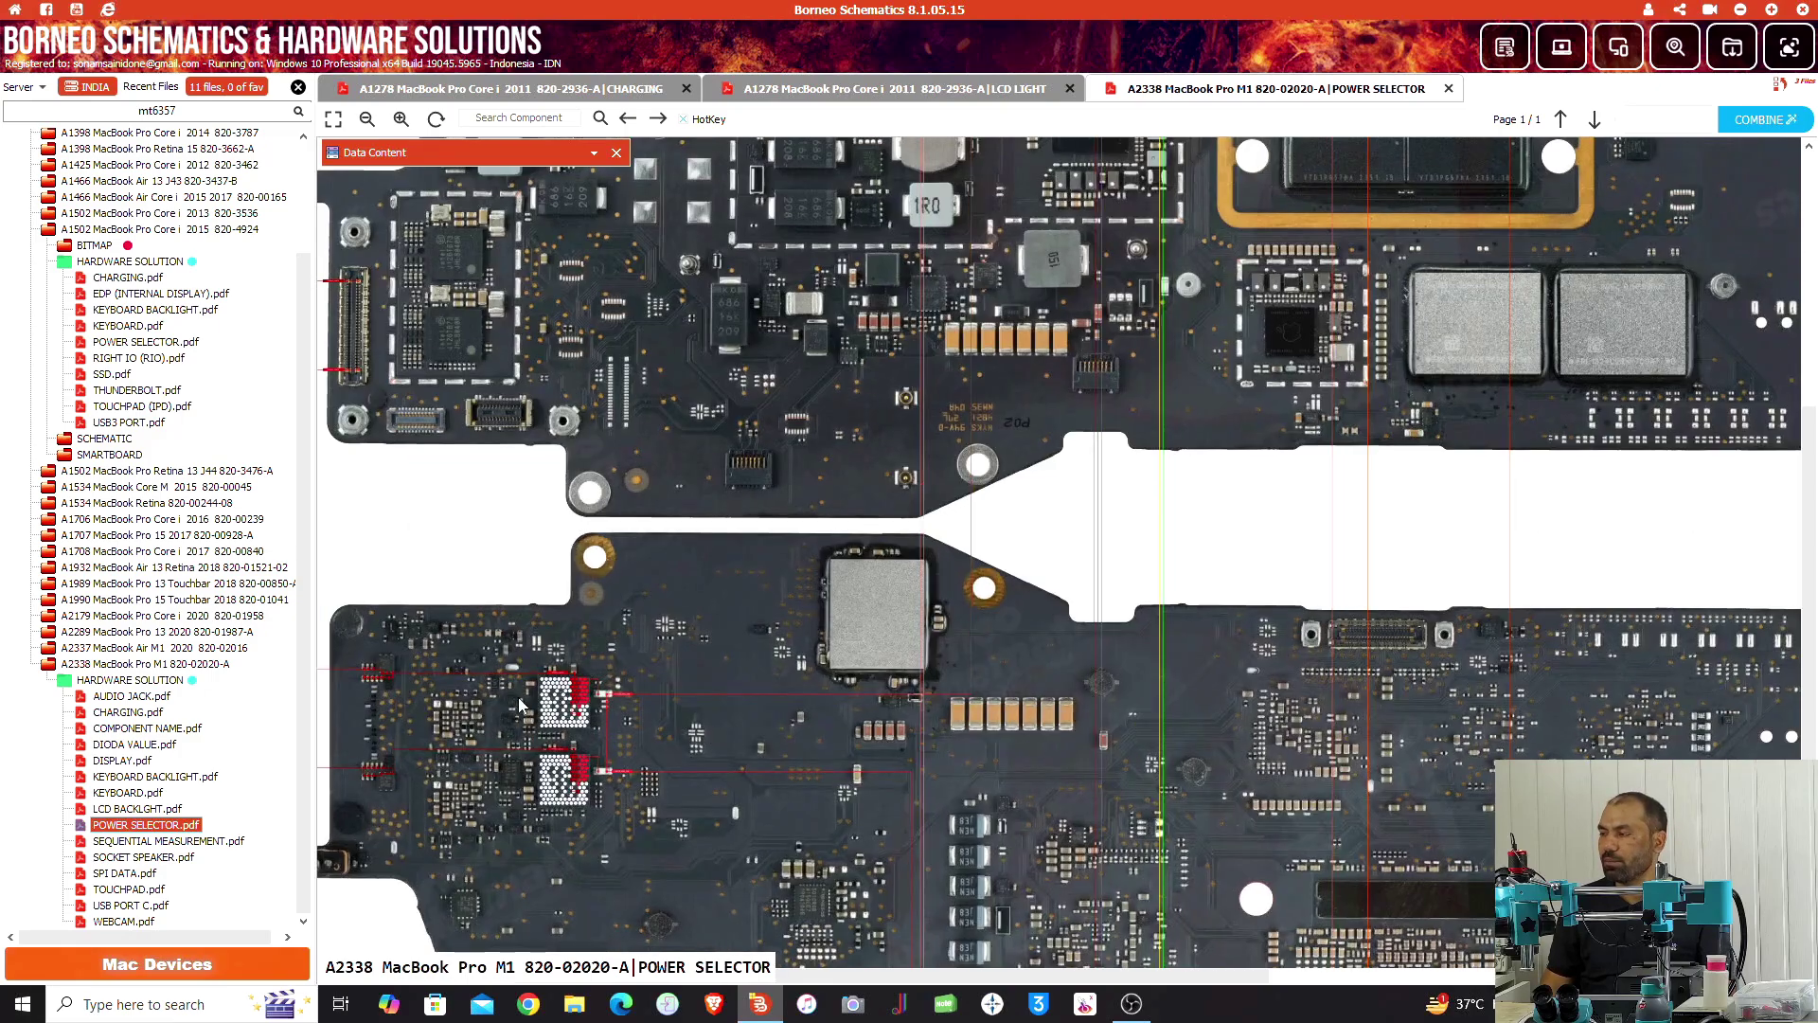
drag(784, 421, 1135, 455)
scroll(908, 798, up, 8)
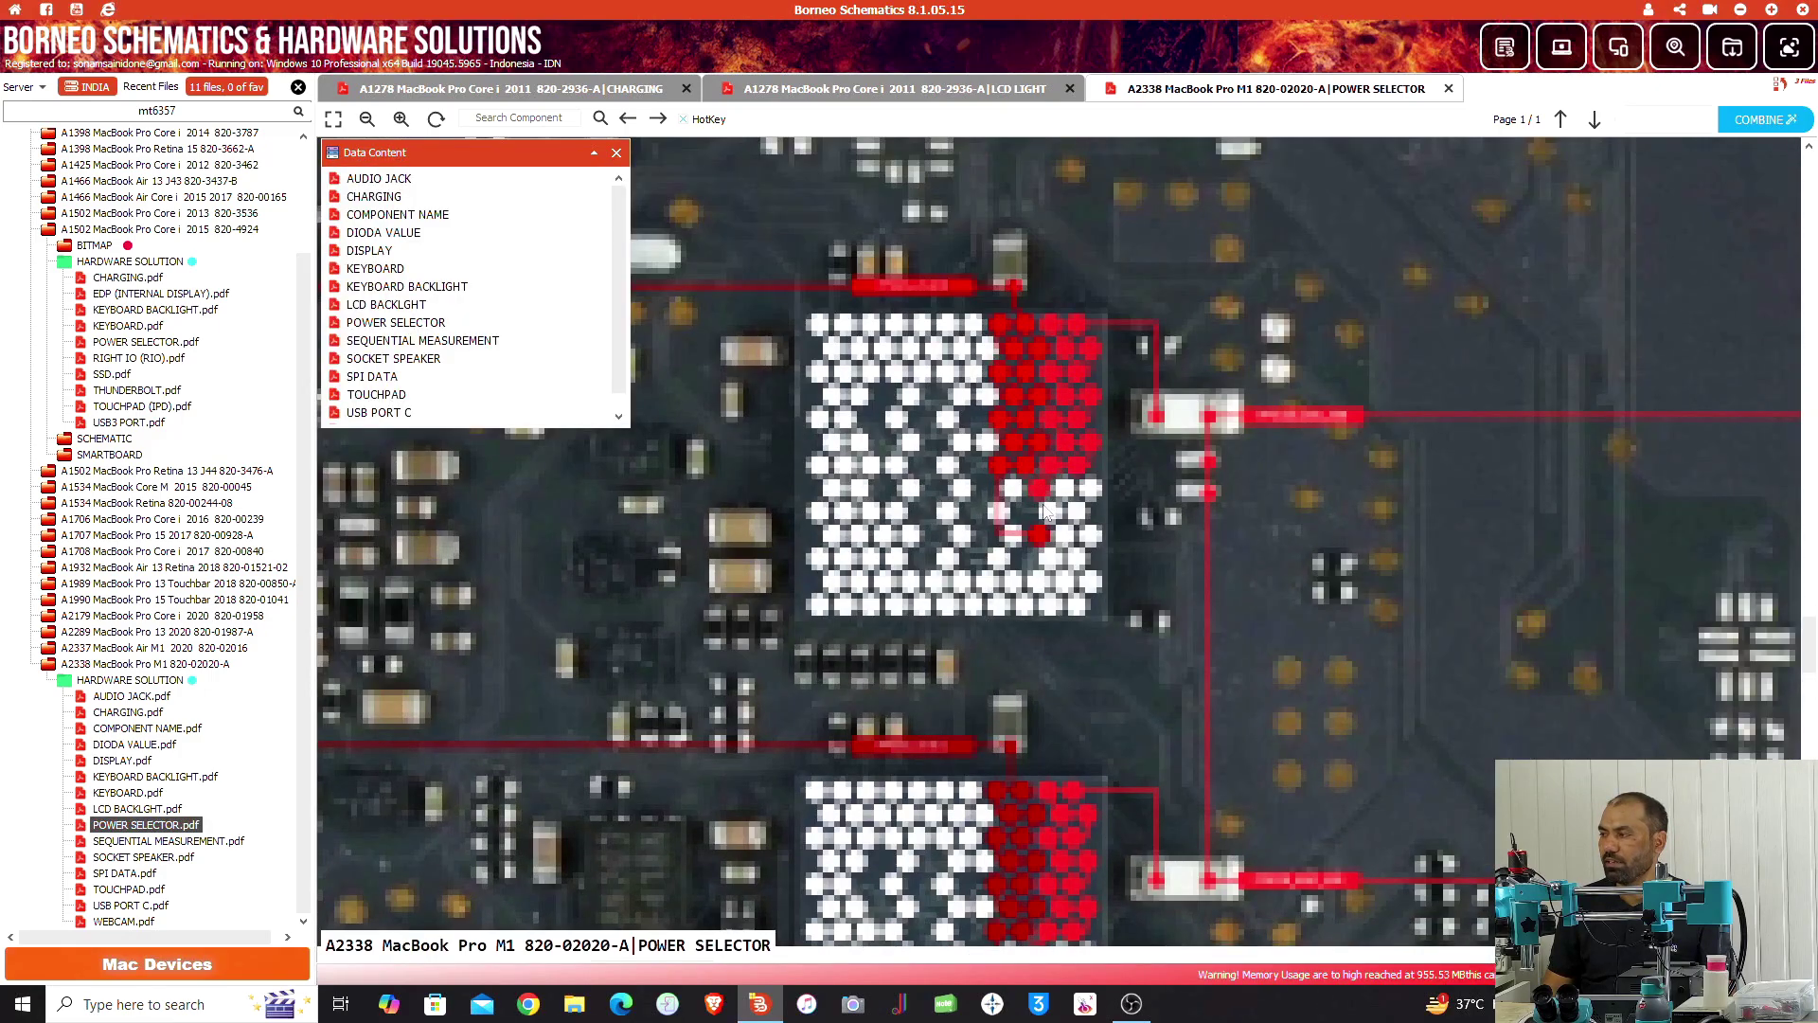
click(613, 152)
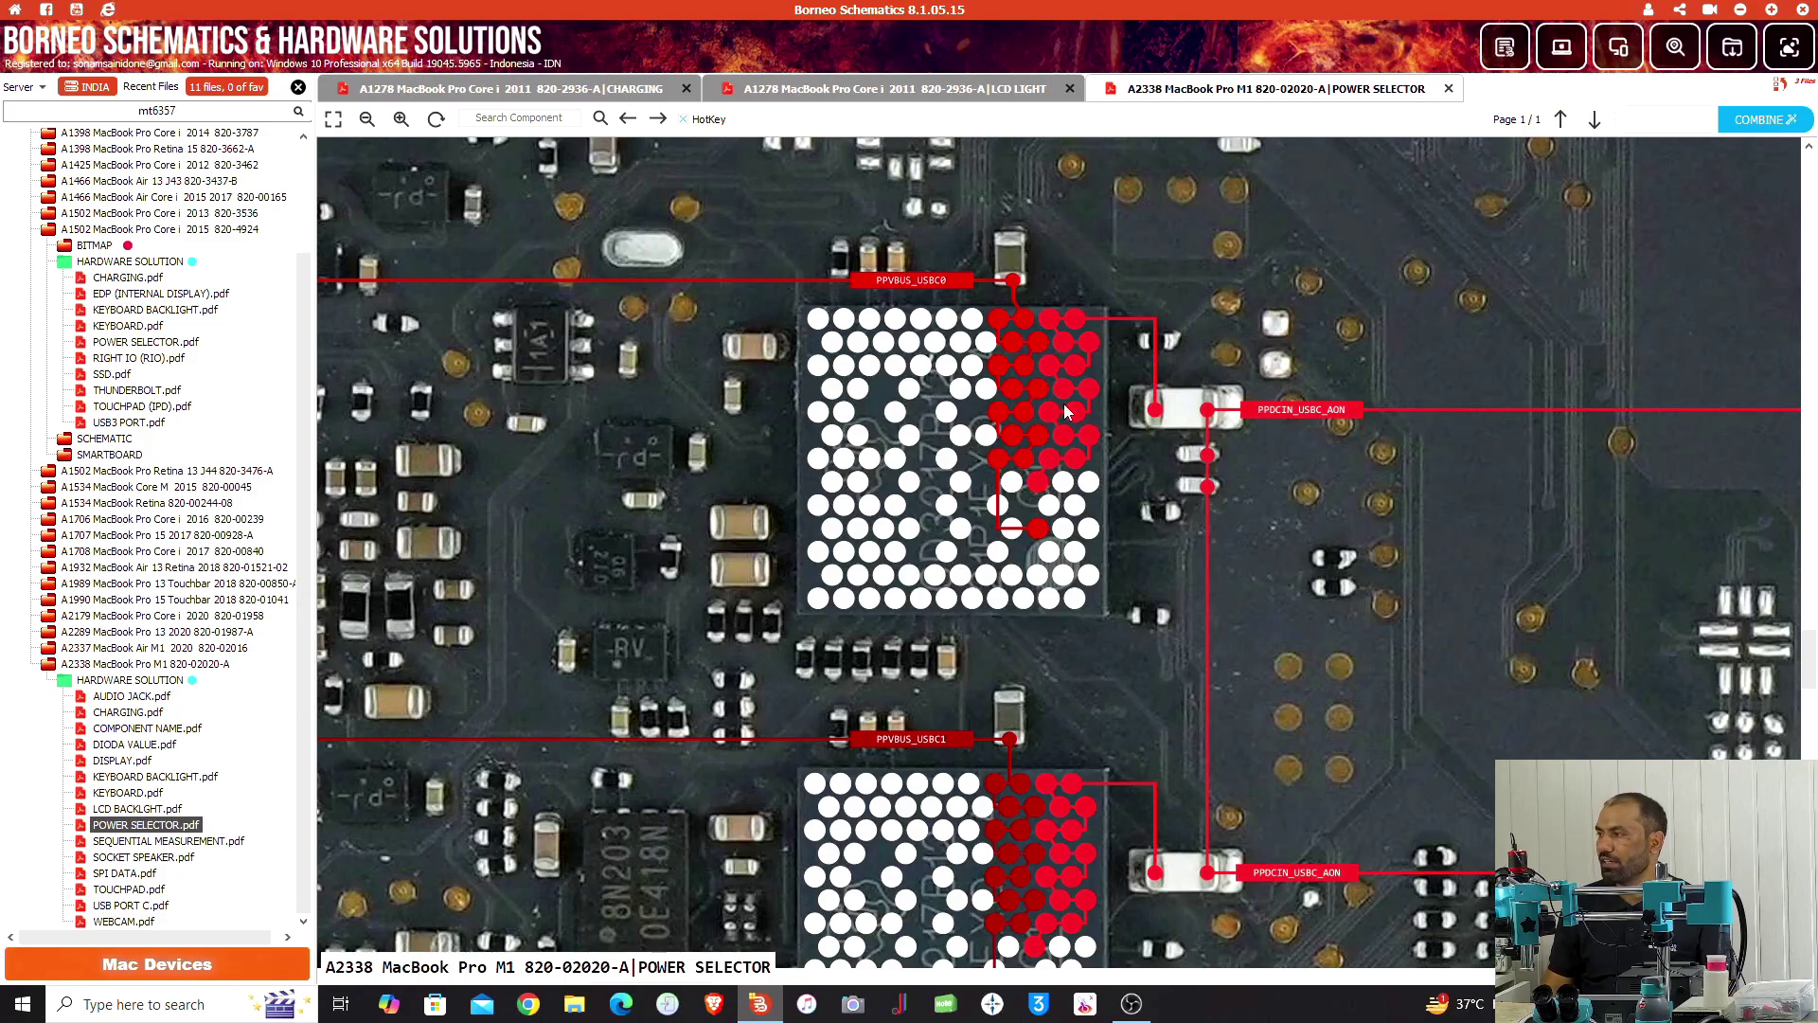
scroll(1064, 404, down, 8)
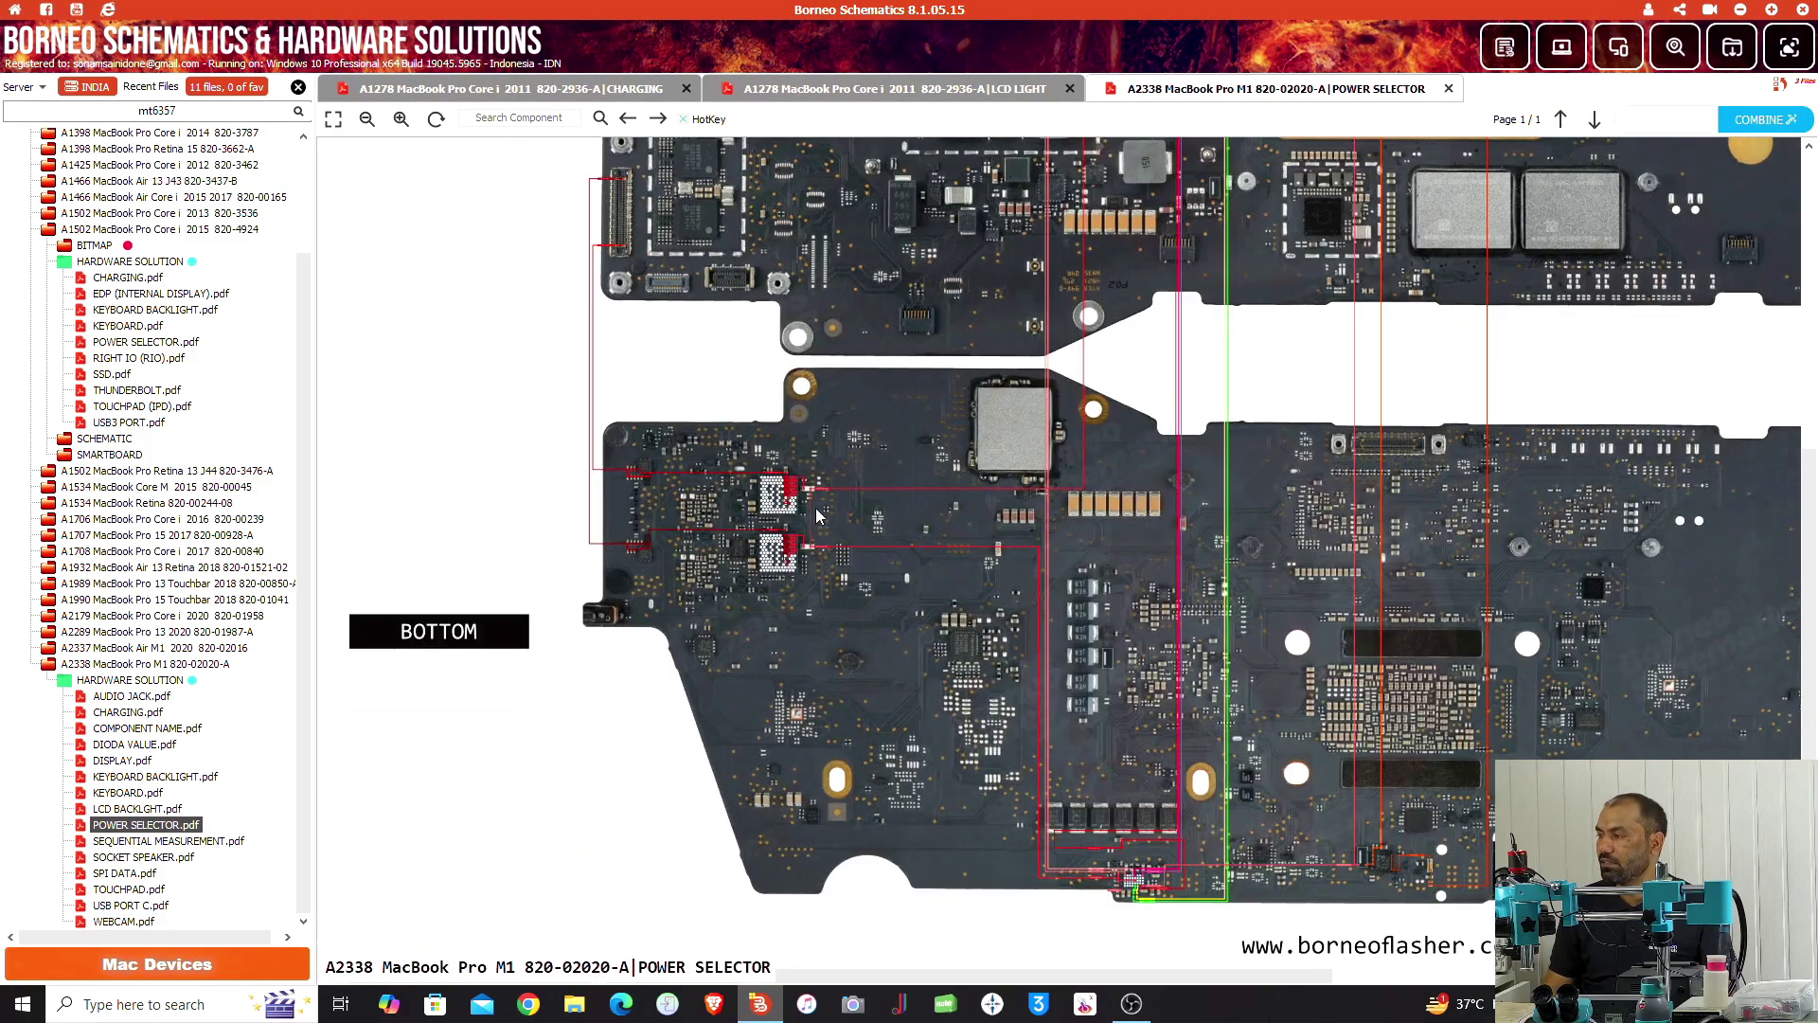
Trace the PPDCIN_USBC_AON line between the two USB-C chips and the charger chip on the bottom side of the A2338 board.
scroll(805, 488, up, 4)
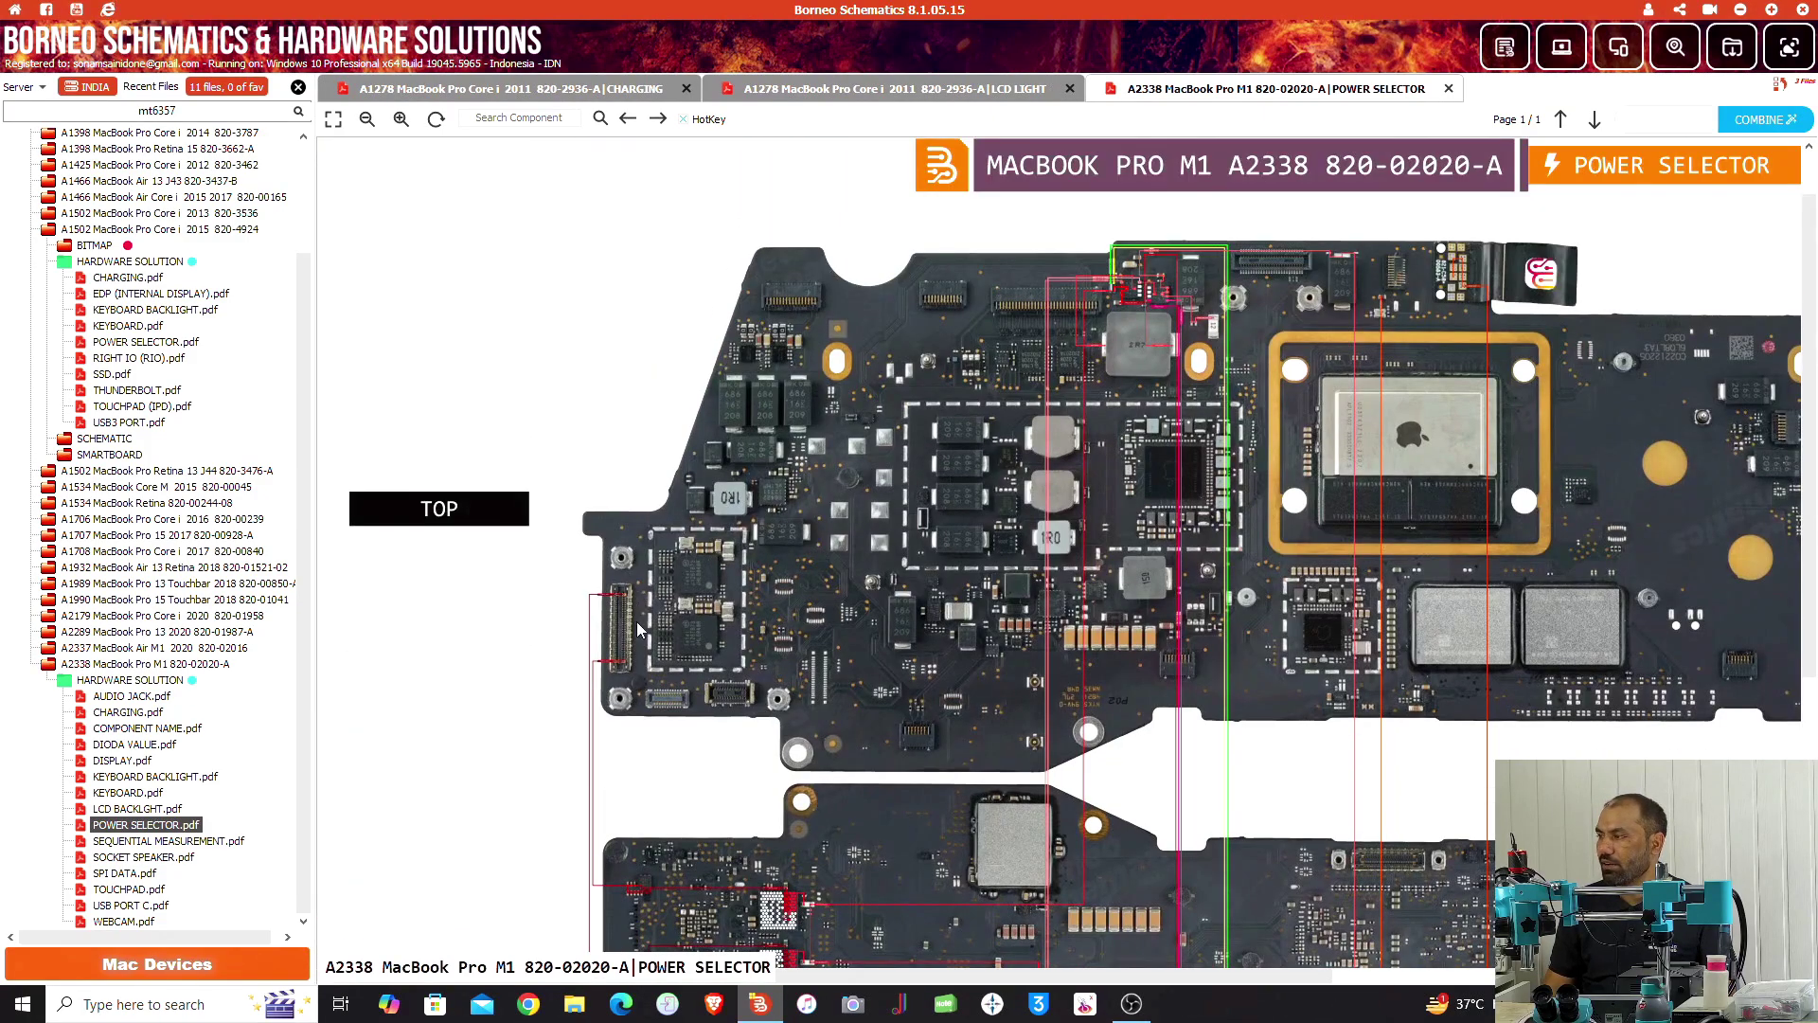
scroll(767, 800, down, 4)
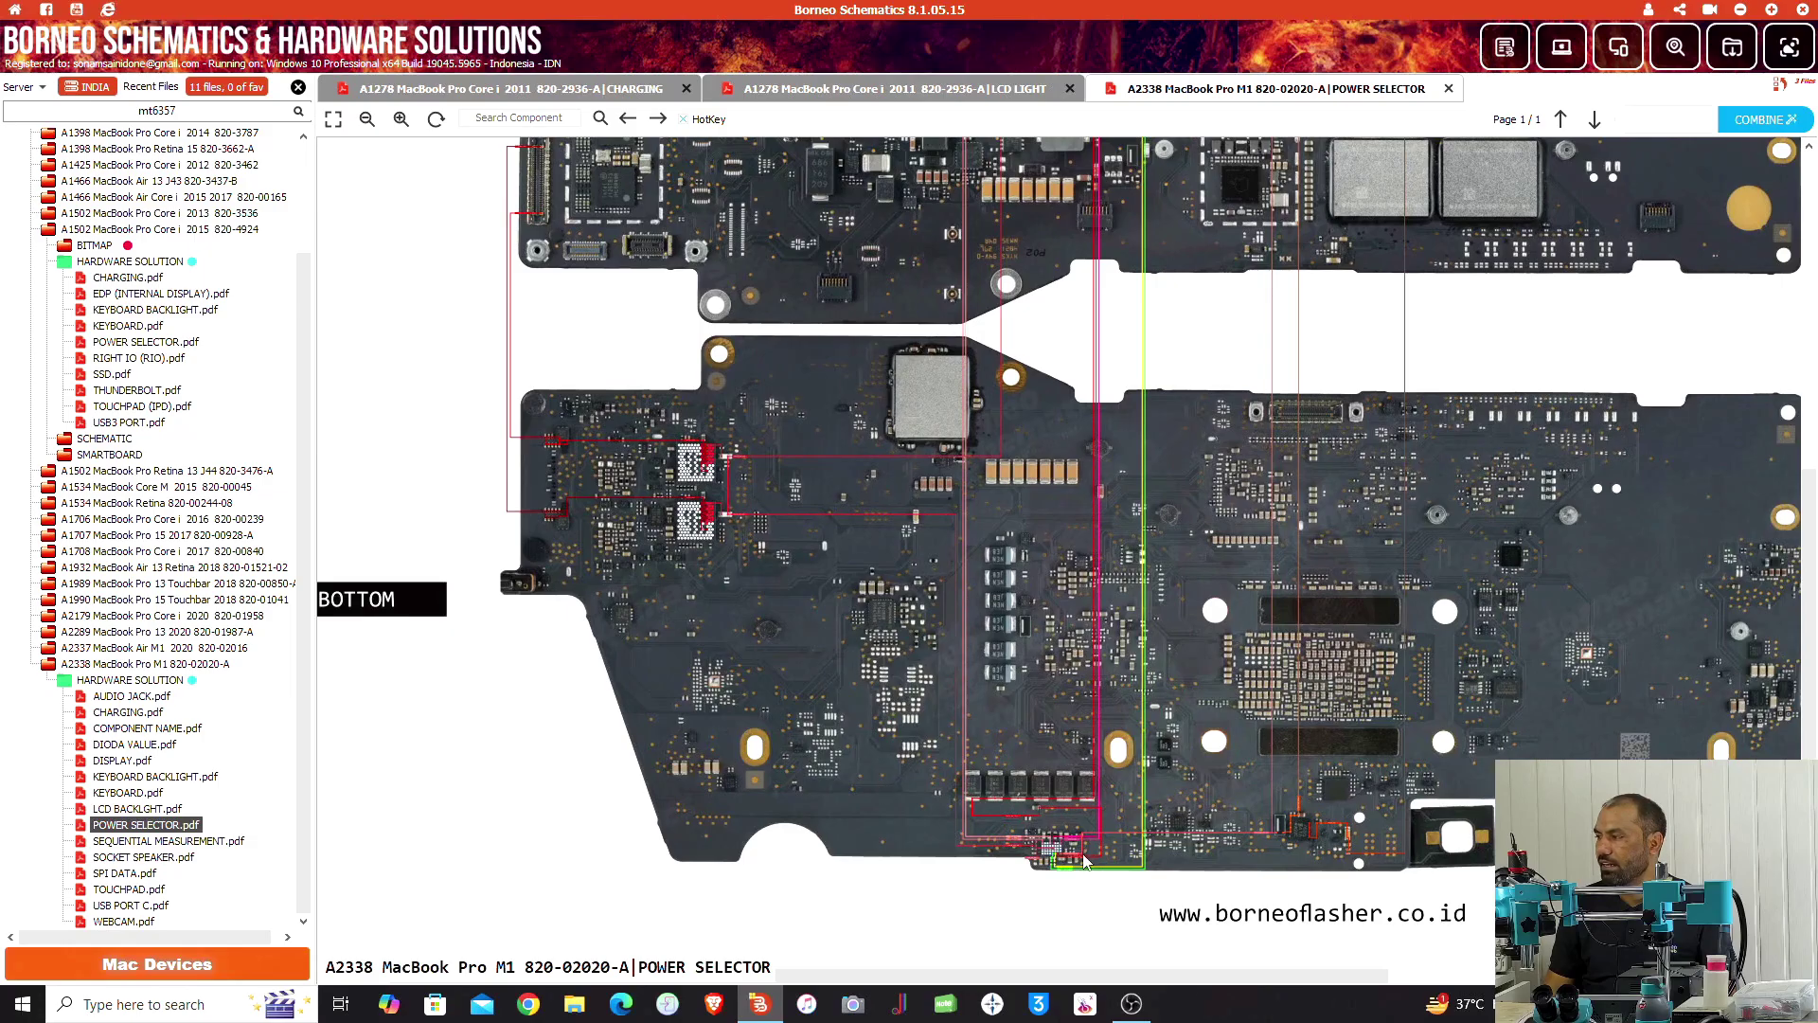
ctrl+scroll(1085, 860, up, 5)
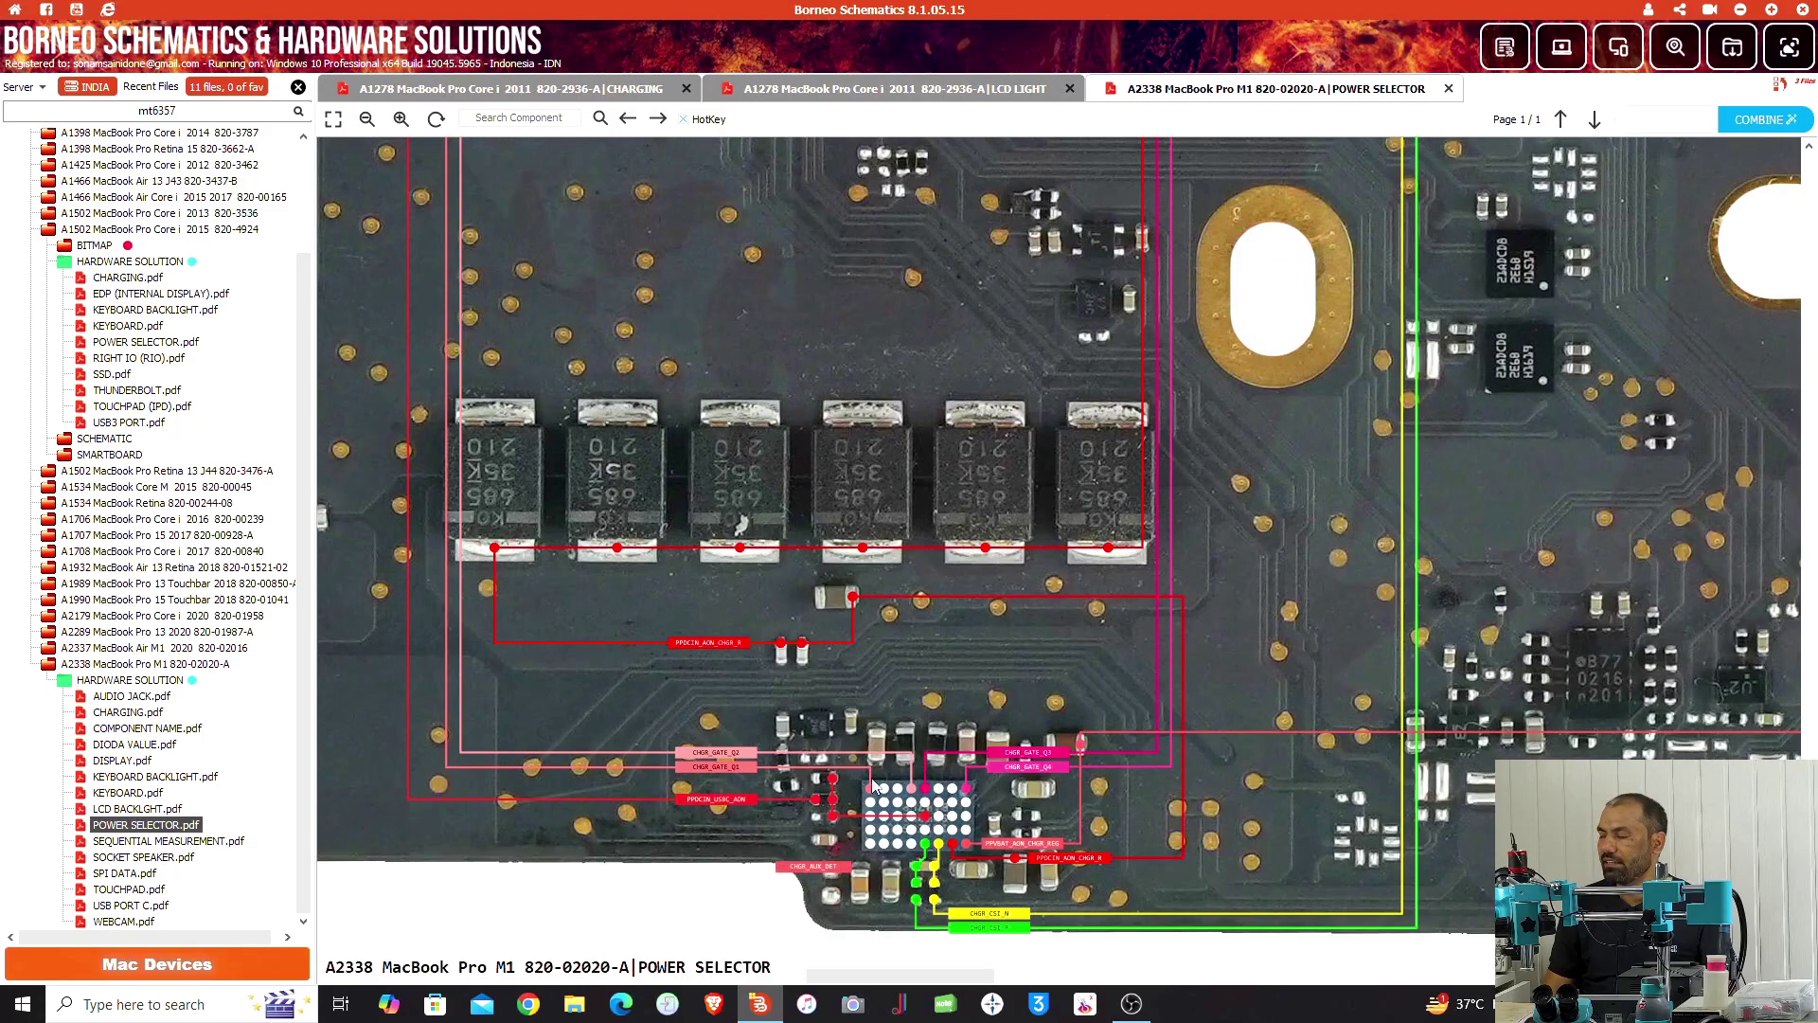
ctrl+scroll(873, 784, down, 5)
ctrl+scroll(706, 505, up, 4)
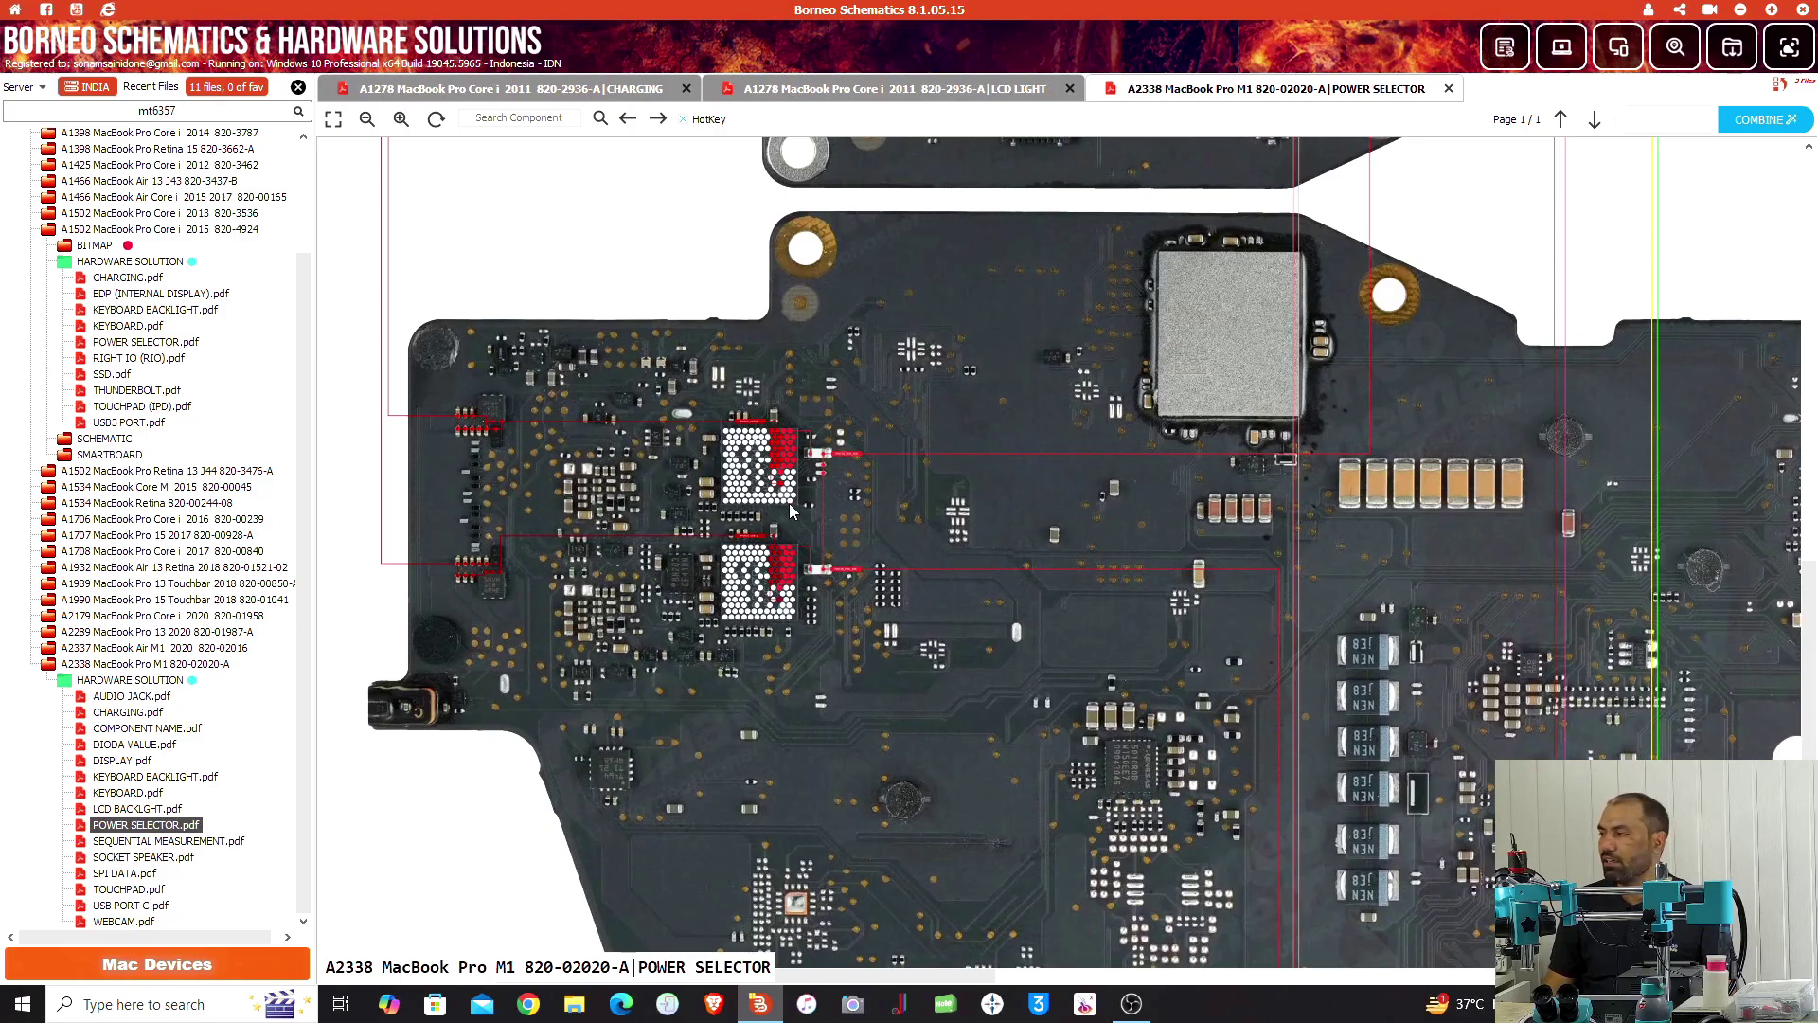
ctrl+scroll(791, 511, down, 5)
Examine the CHGR_GATE_Q1, CHGR_GATE_Q2, CHGR_GATE_Q3 and PPDCIN_AON_CHGR_R lines at the top-side MOSFETs, following them across both board sides.
ctrl+scroll(918, 312, up, 8)
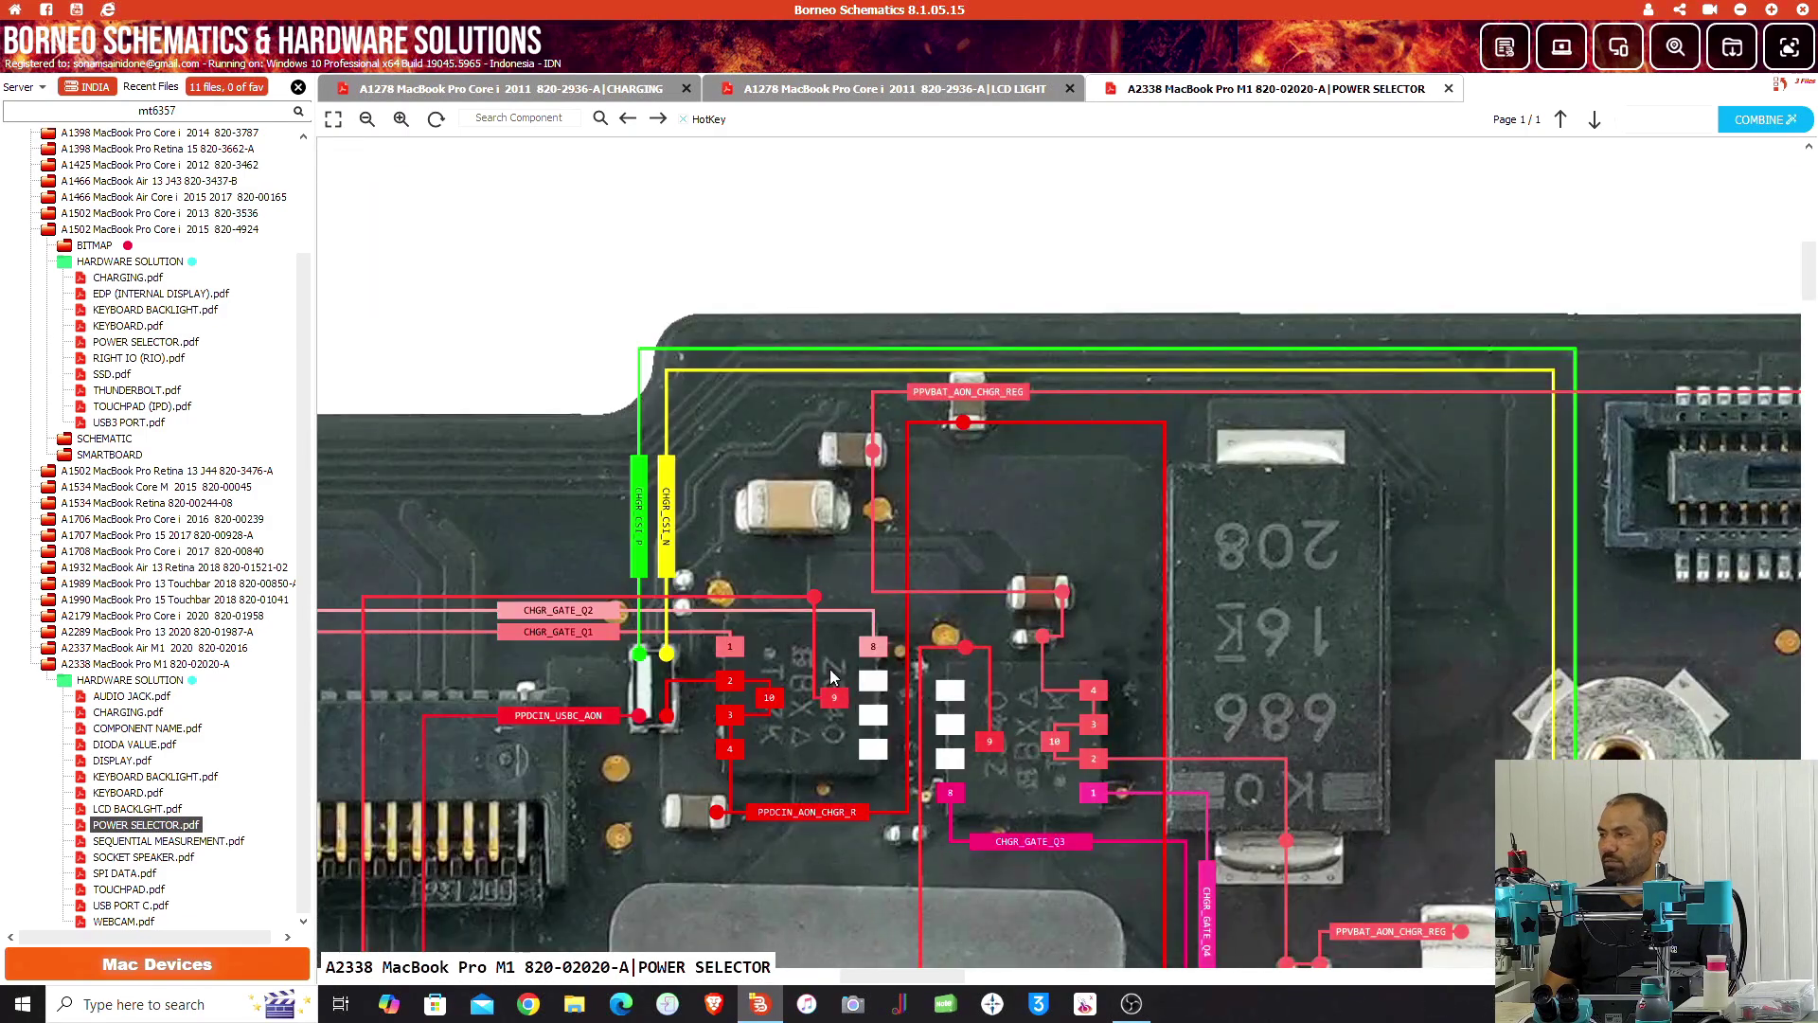
ctrl+scroll(958, 771, down, 8)
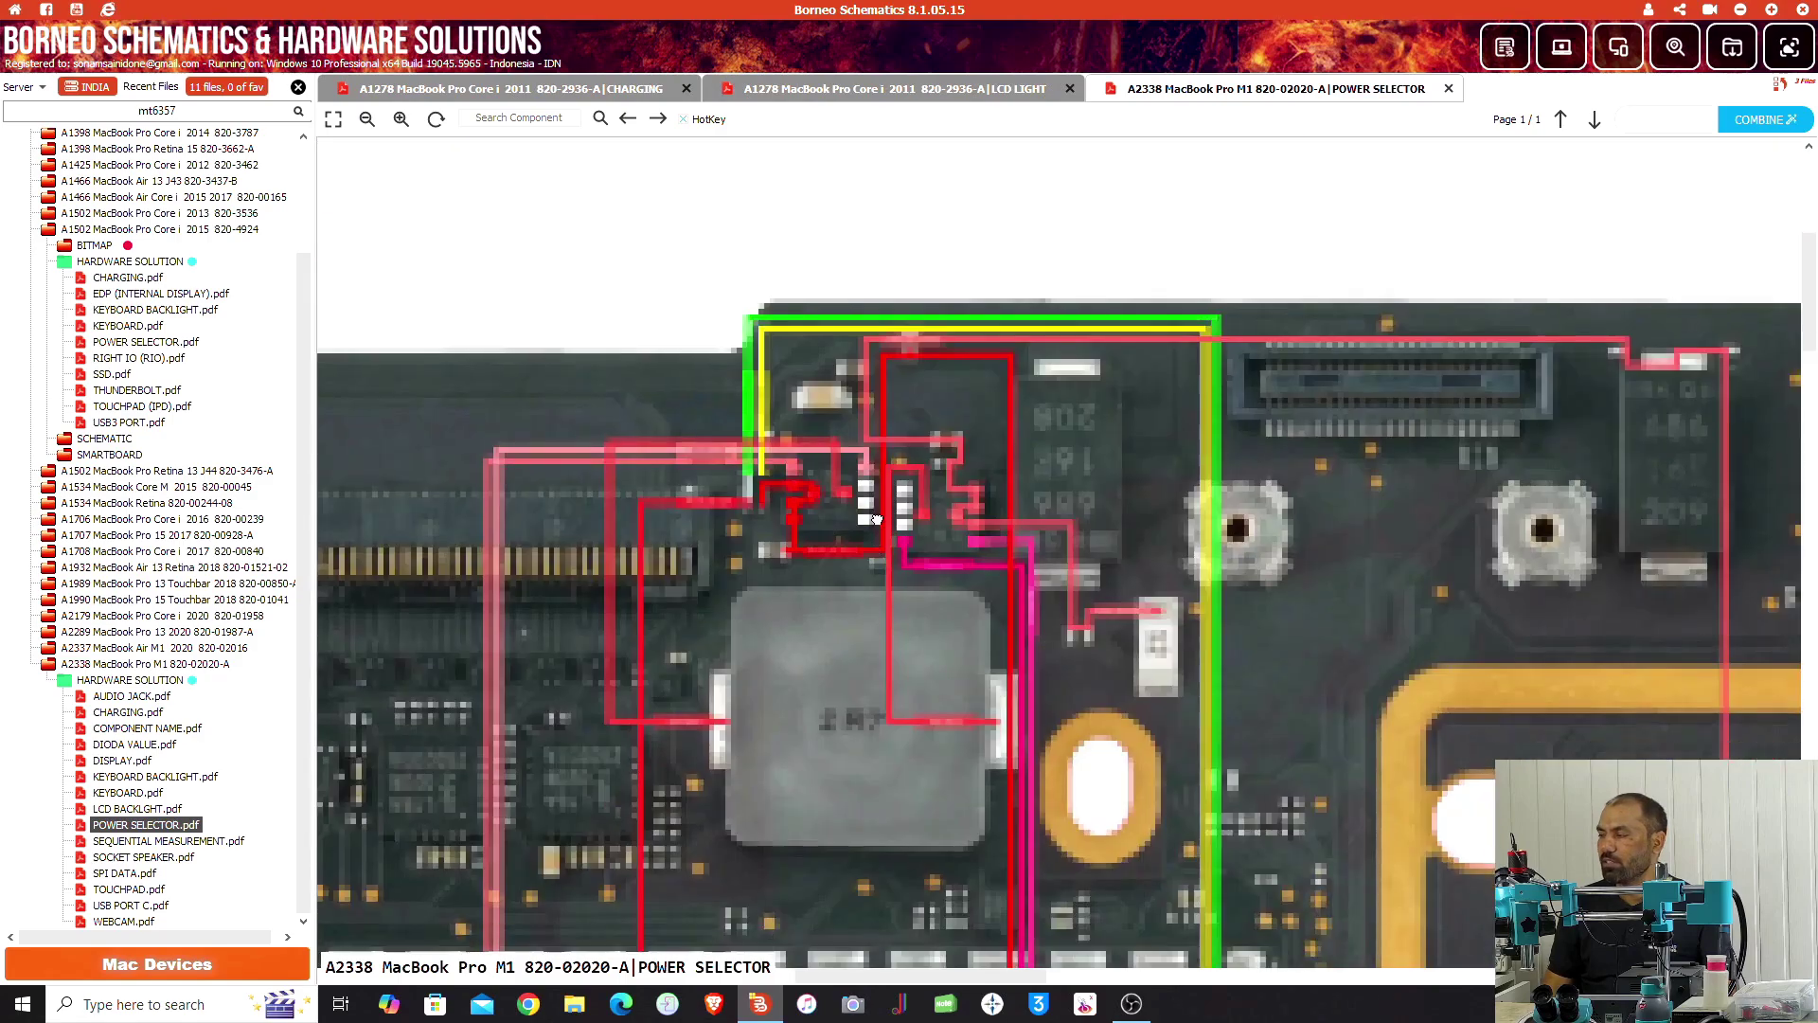
scroll(980, 816, down, 10)
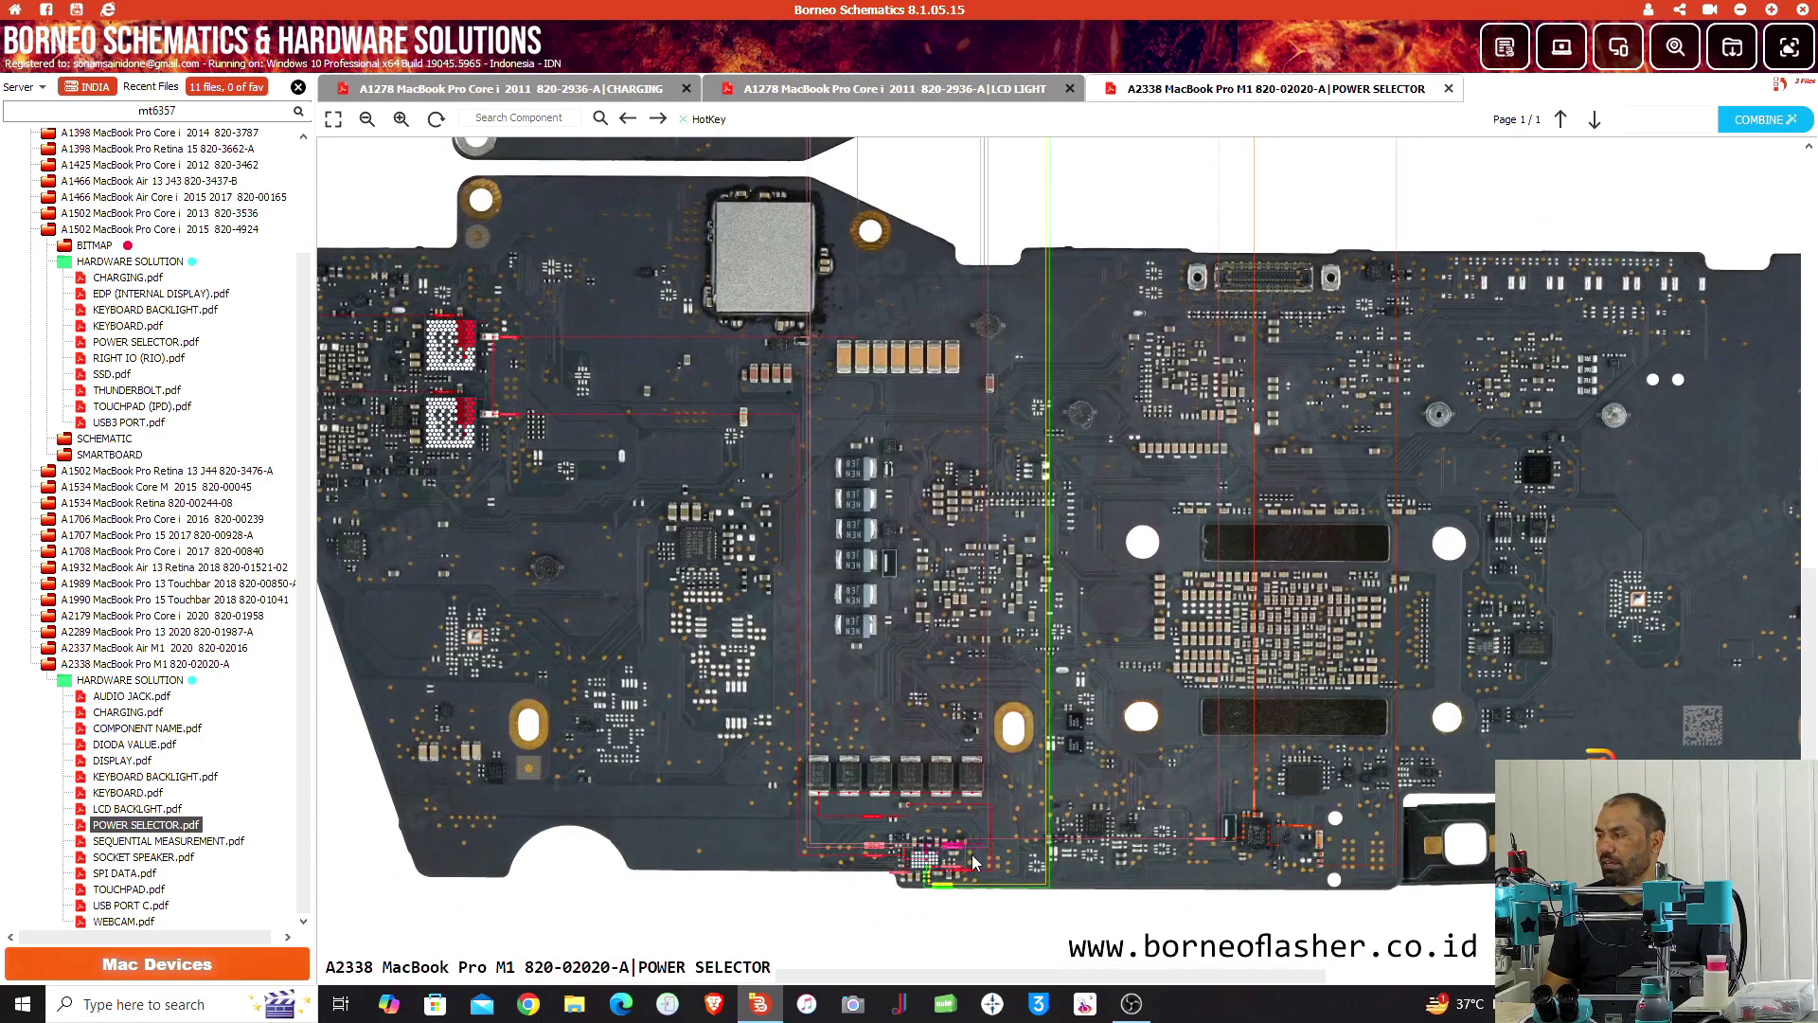
drag(1220, 832, 1211, 790)
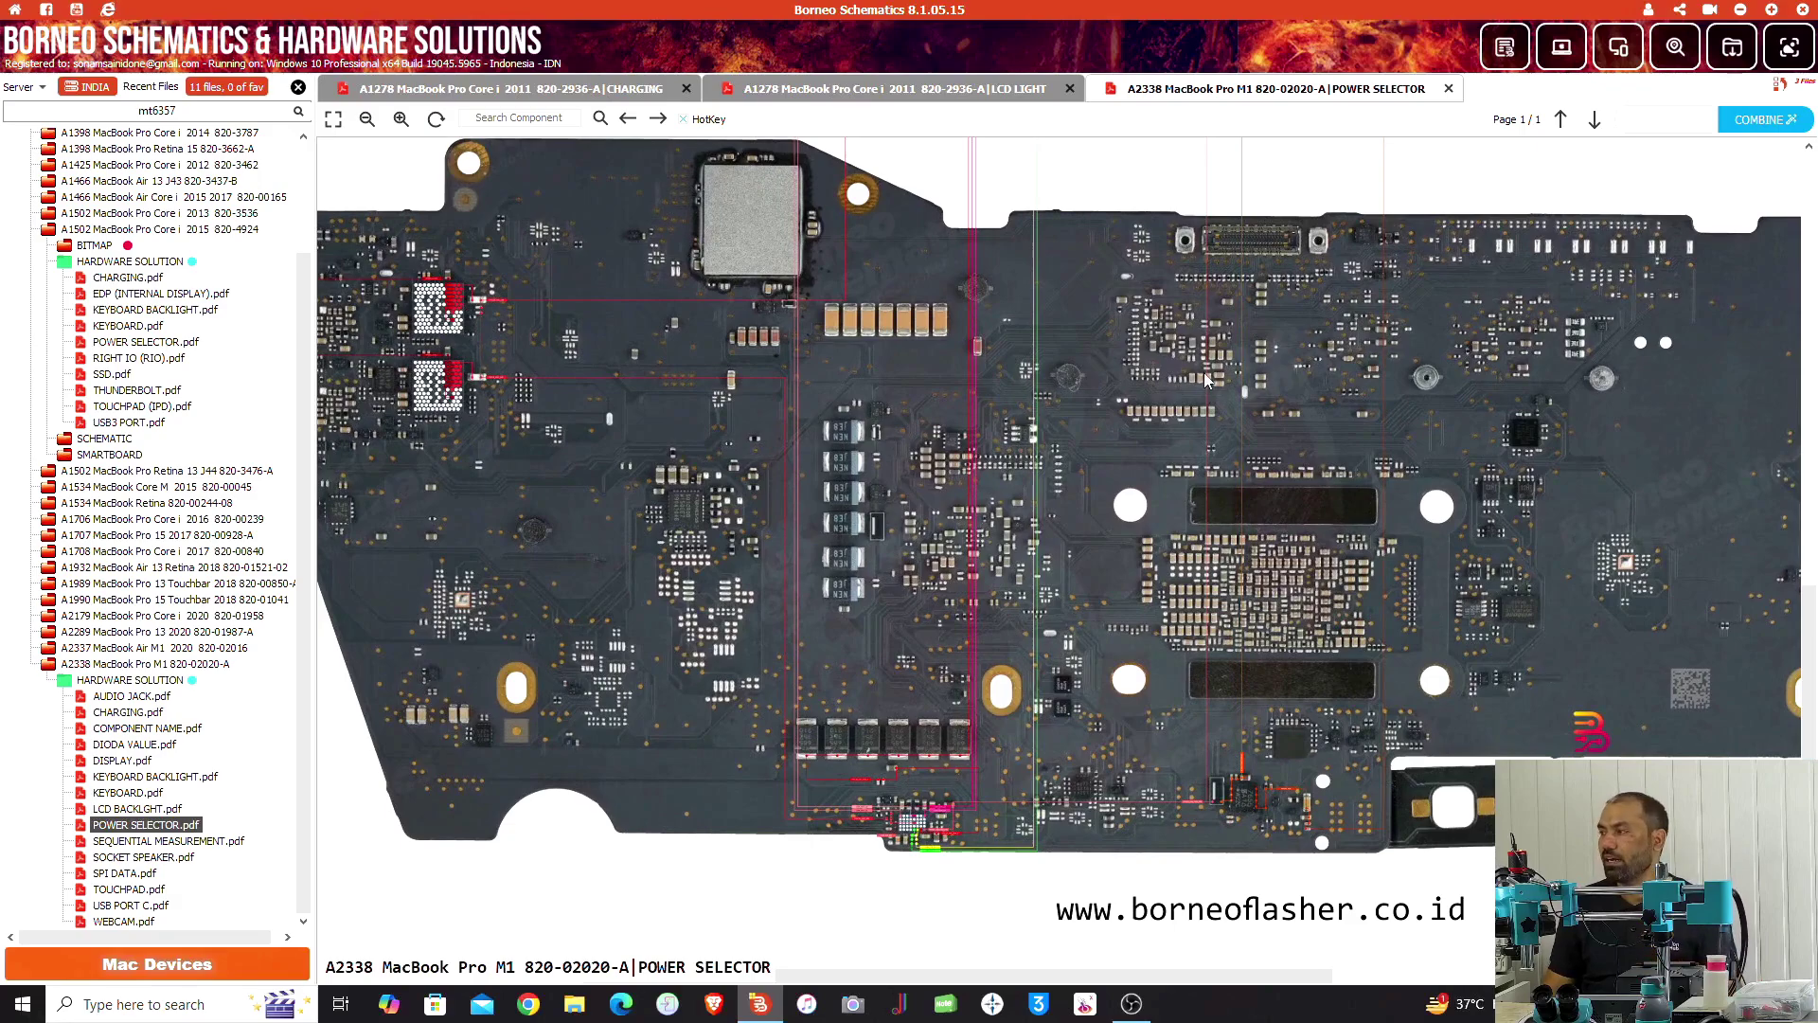
drag(1179, 342, 1145, 515)
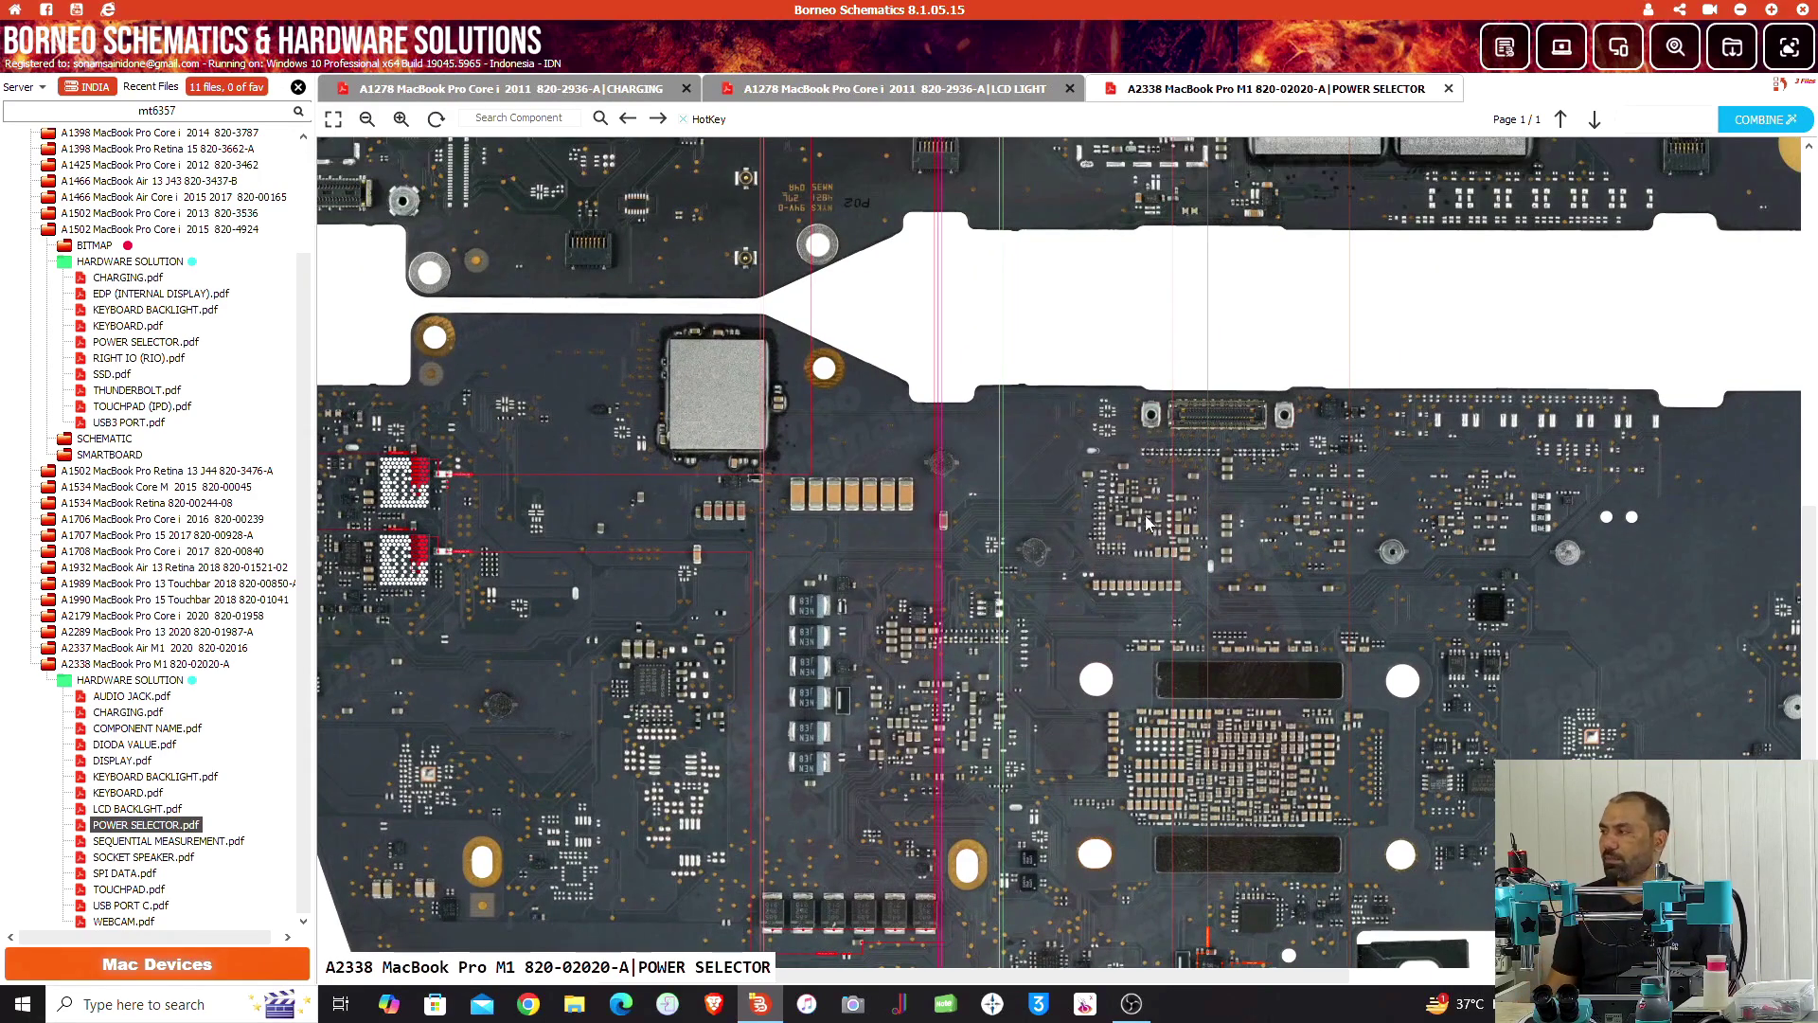
scroll(880, 266, up, 4)
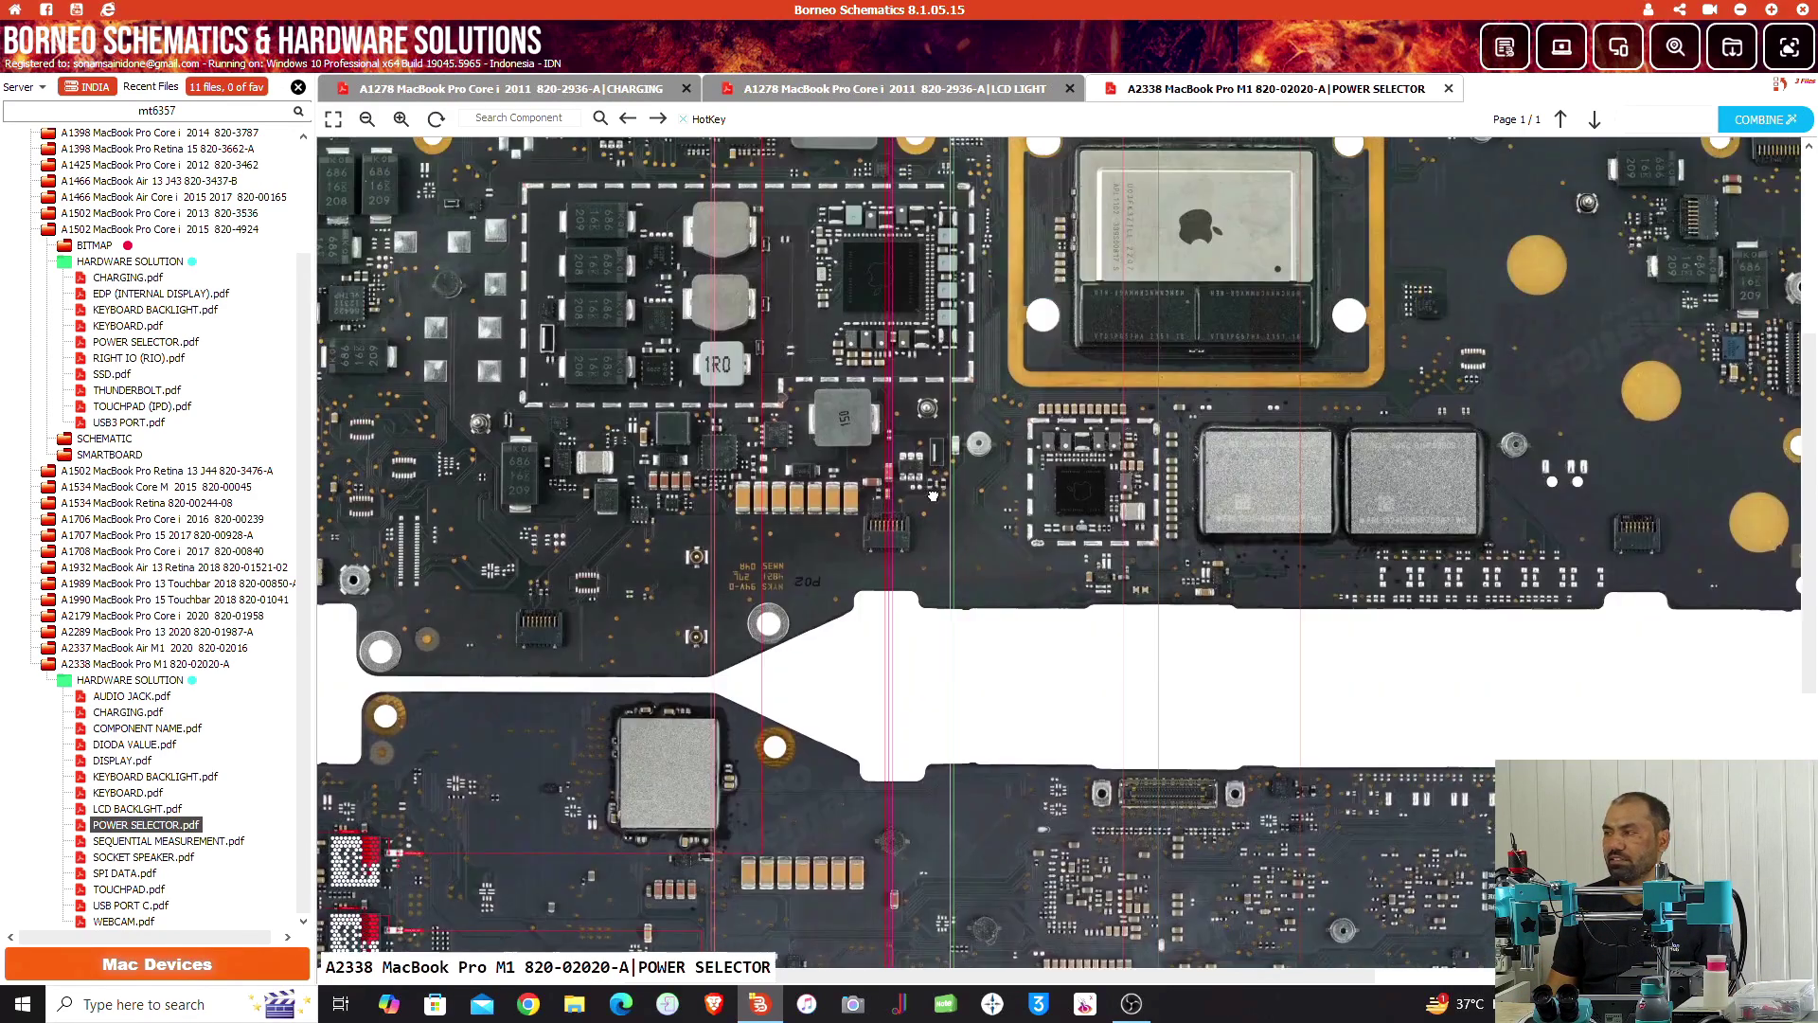
scroll(856, 279, down, 2)
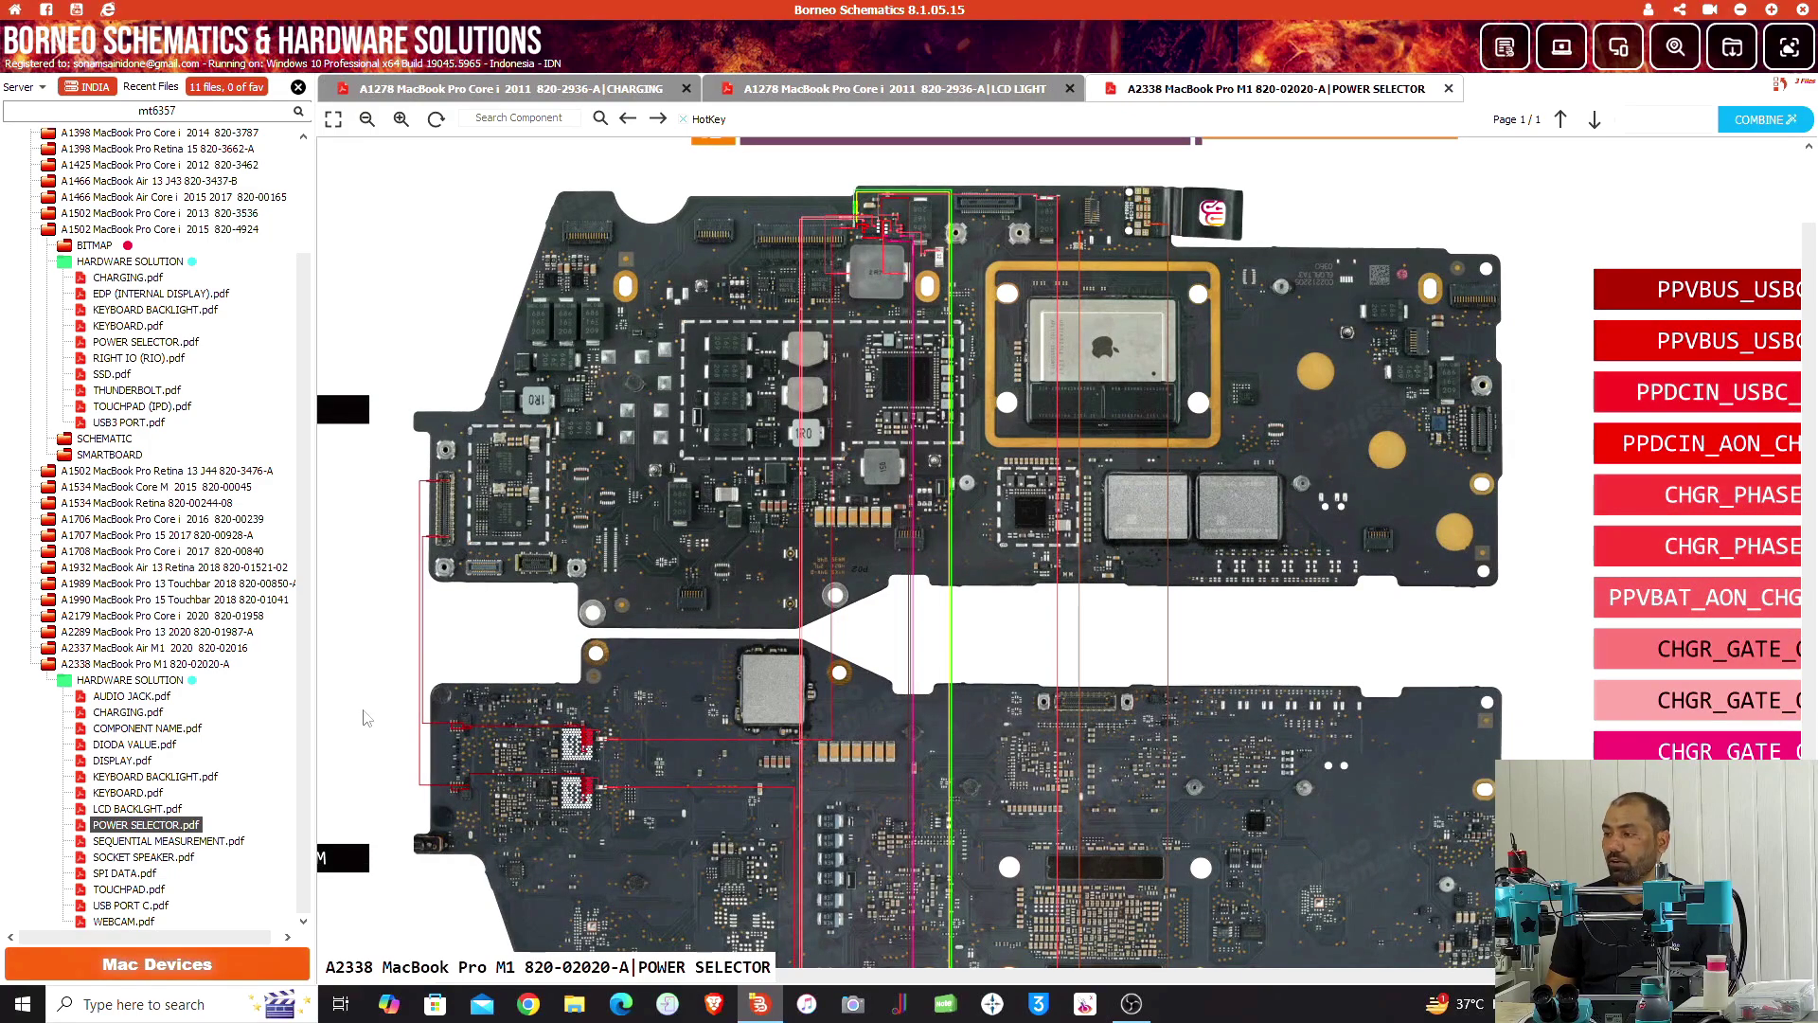
click(81, 680)
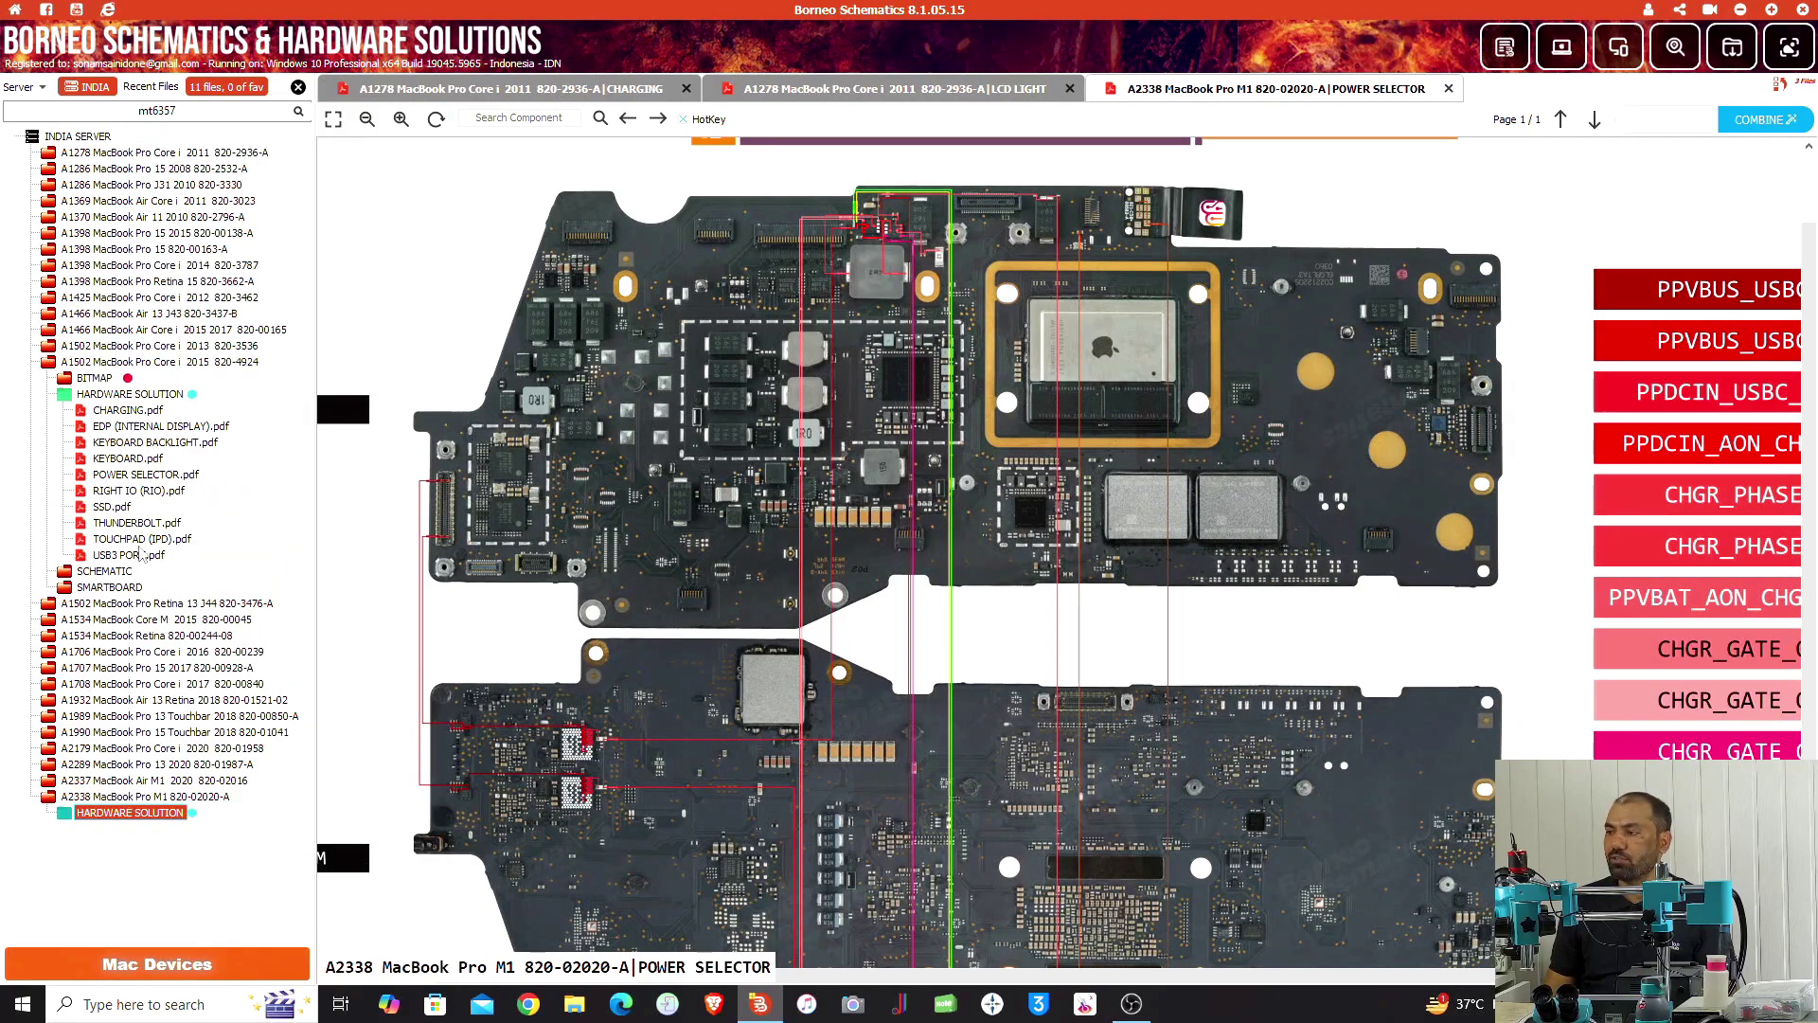
click(118, 363)
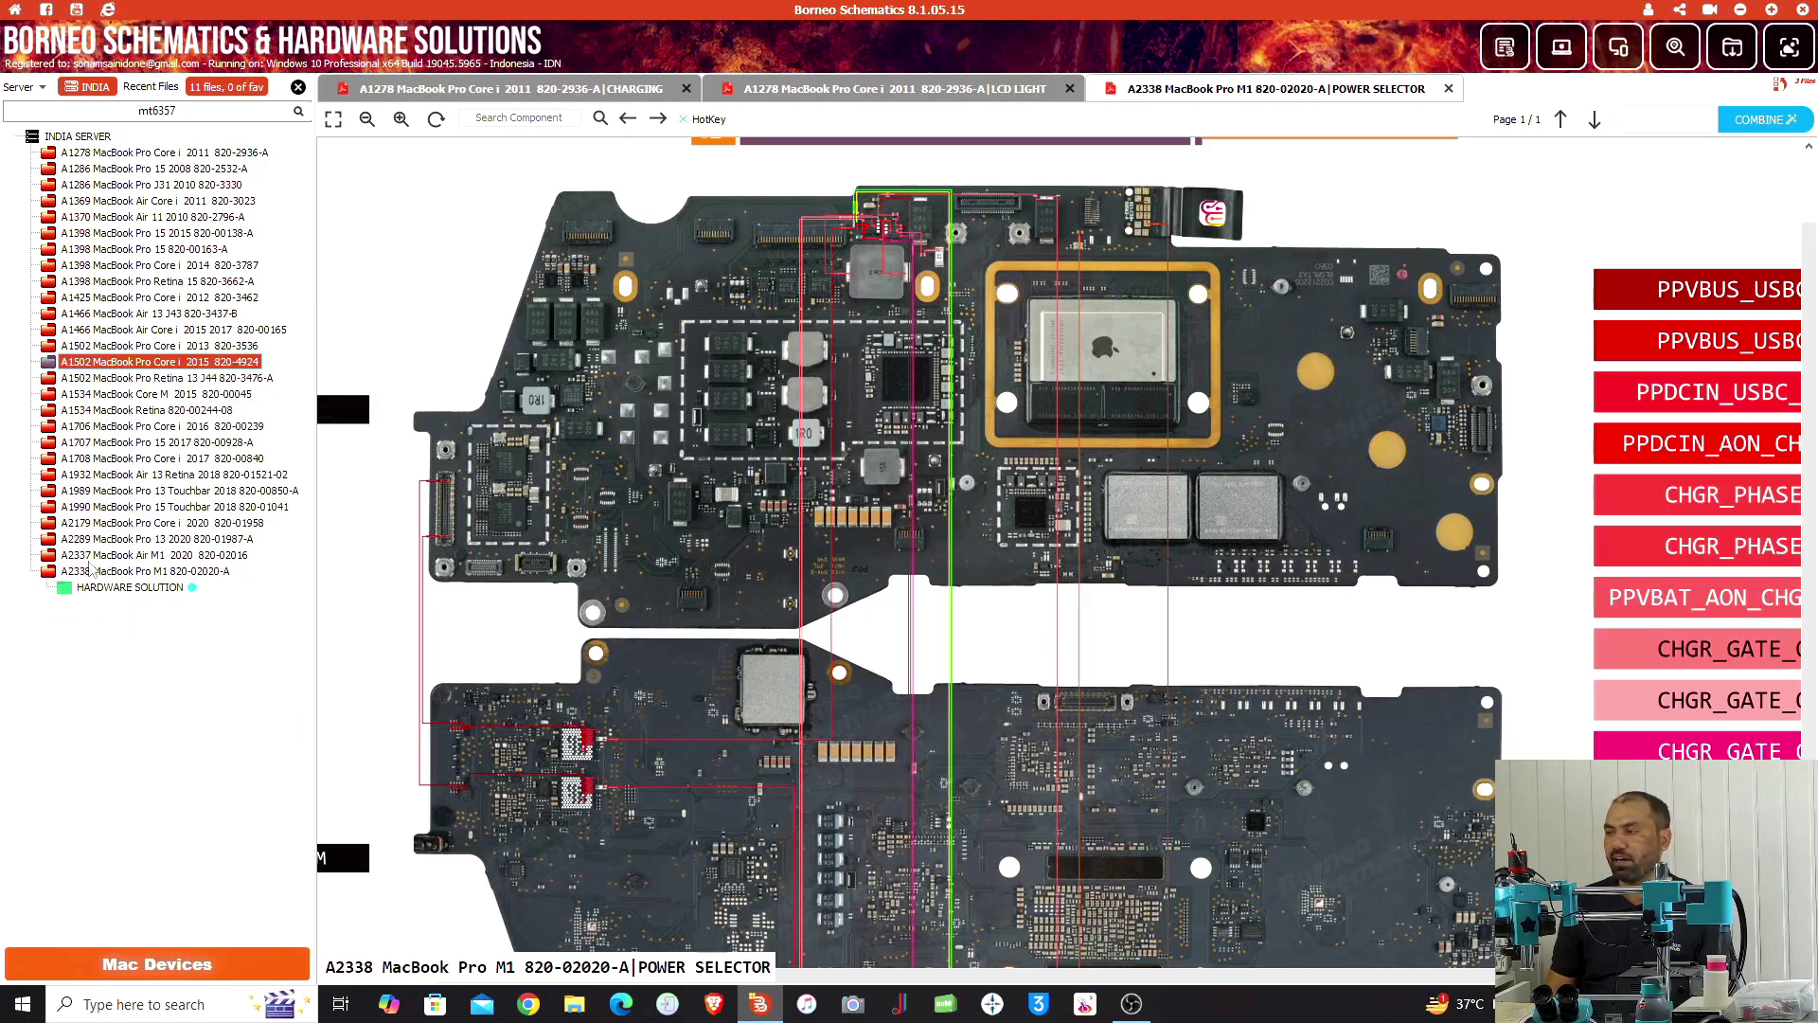
click(108, 573)
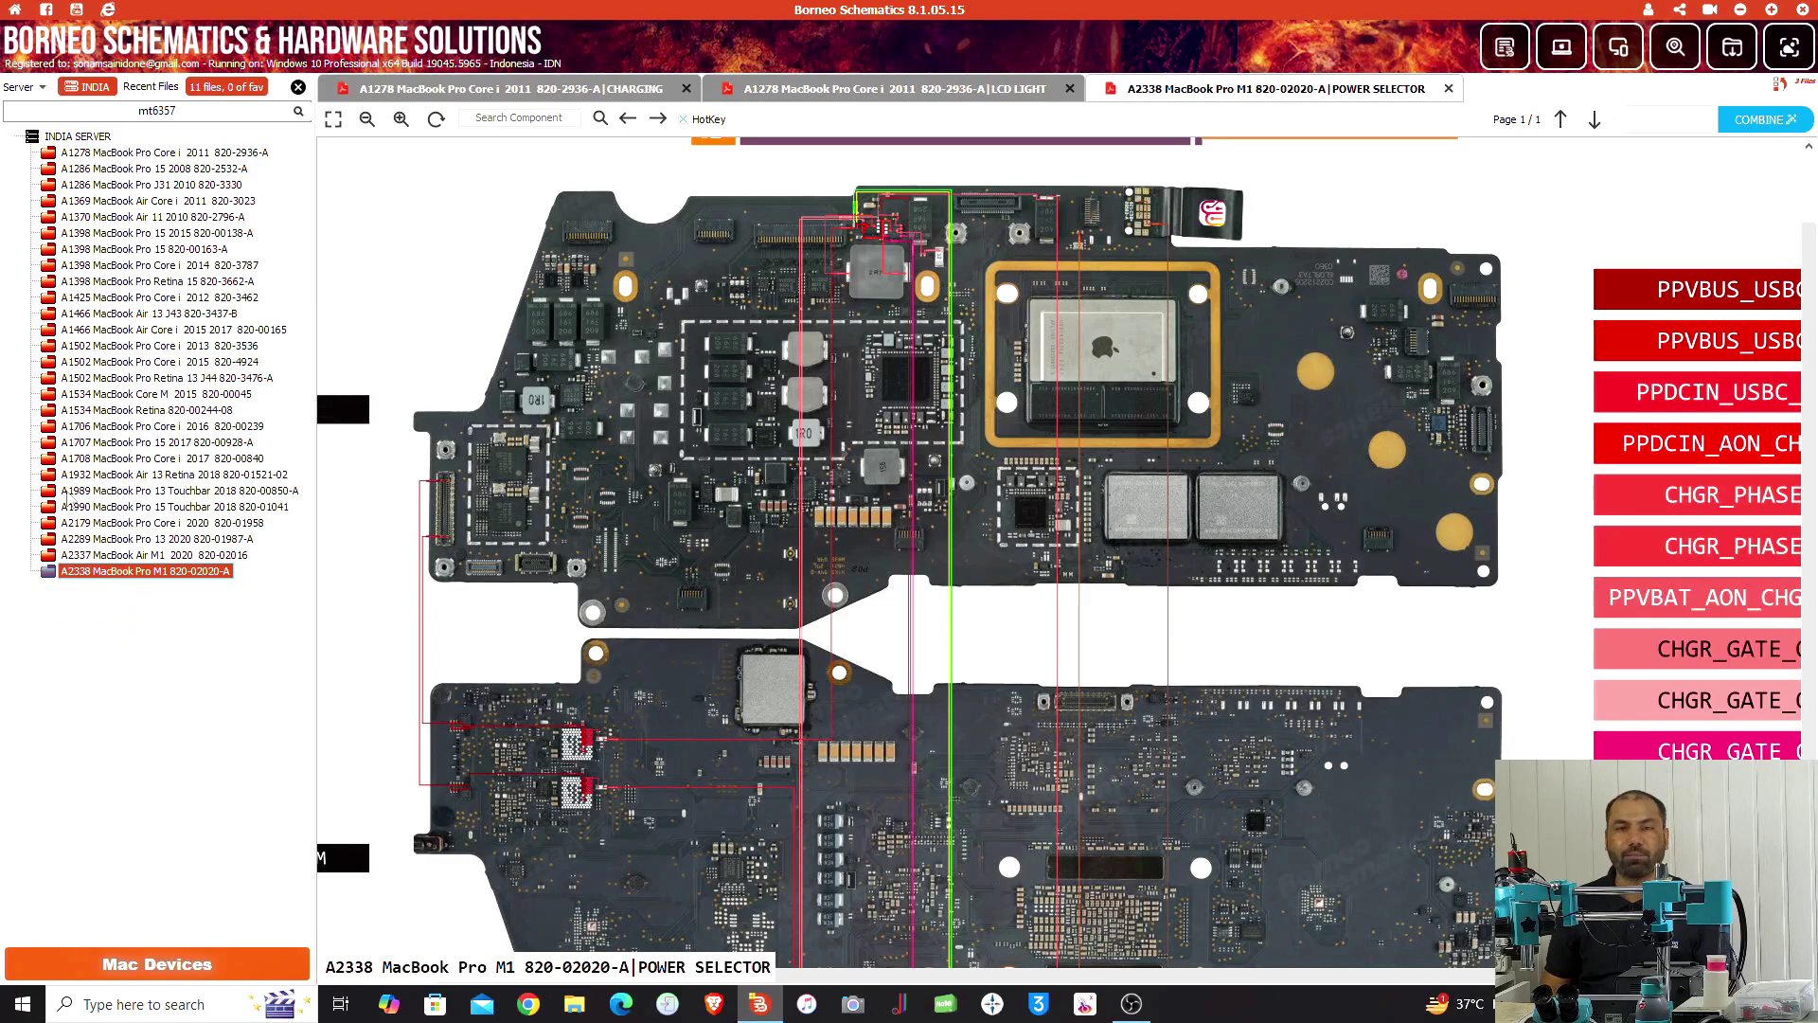